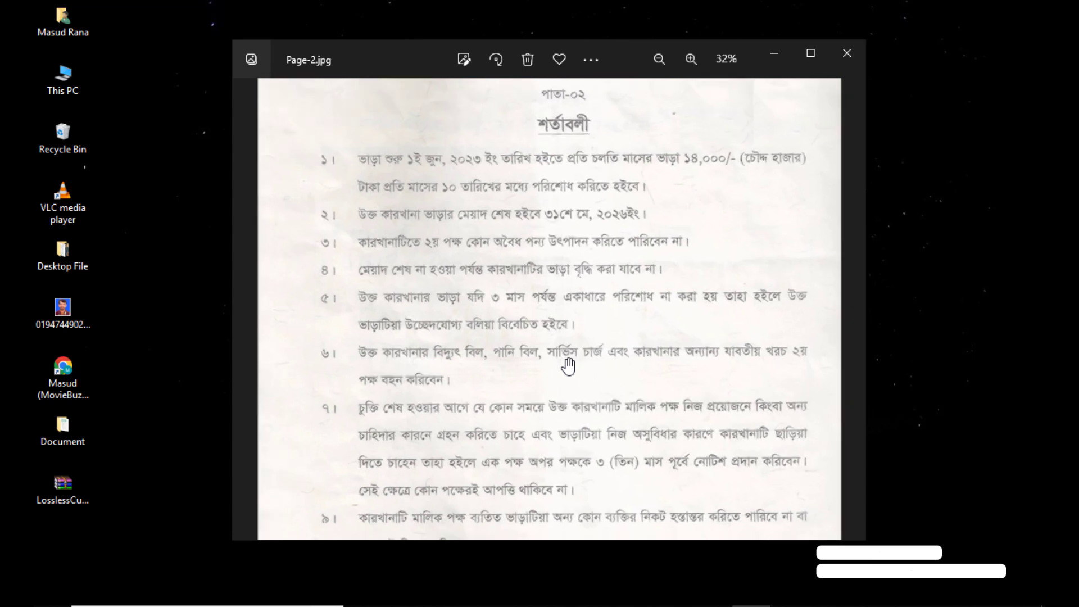
# Minimize the Page-2.jpg scan preview after viewing it and open the Images folder on the desktop
pyautogui.scroll(-2, 569, 365)
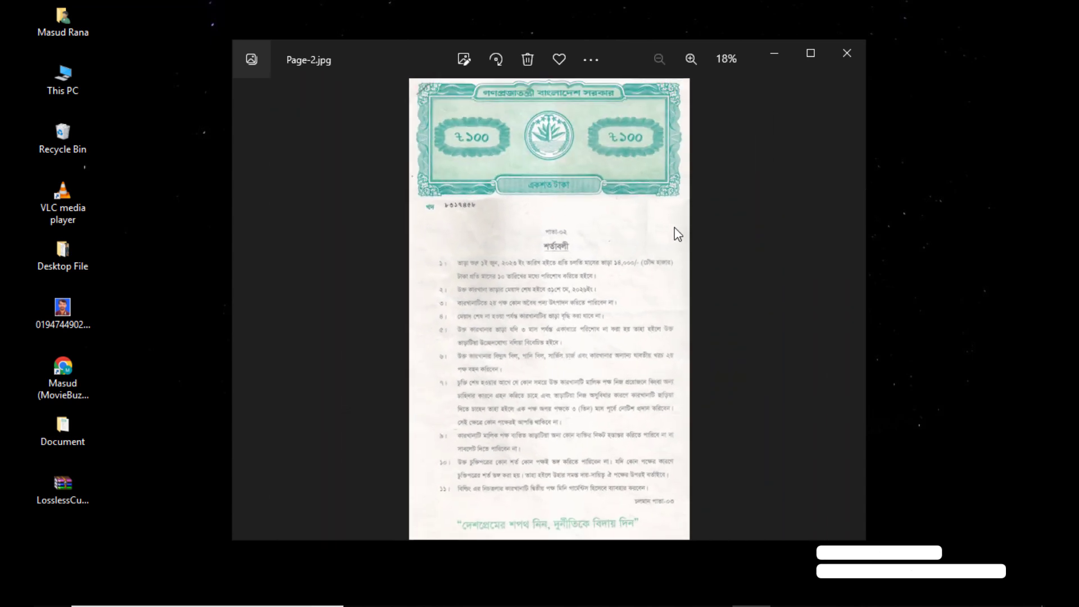
pyautogui.scroll(2, 579, 273)
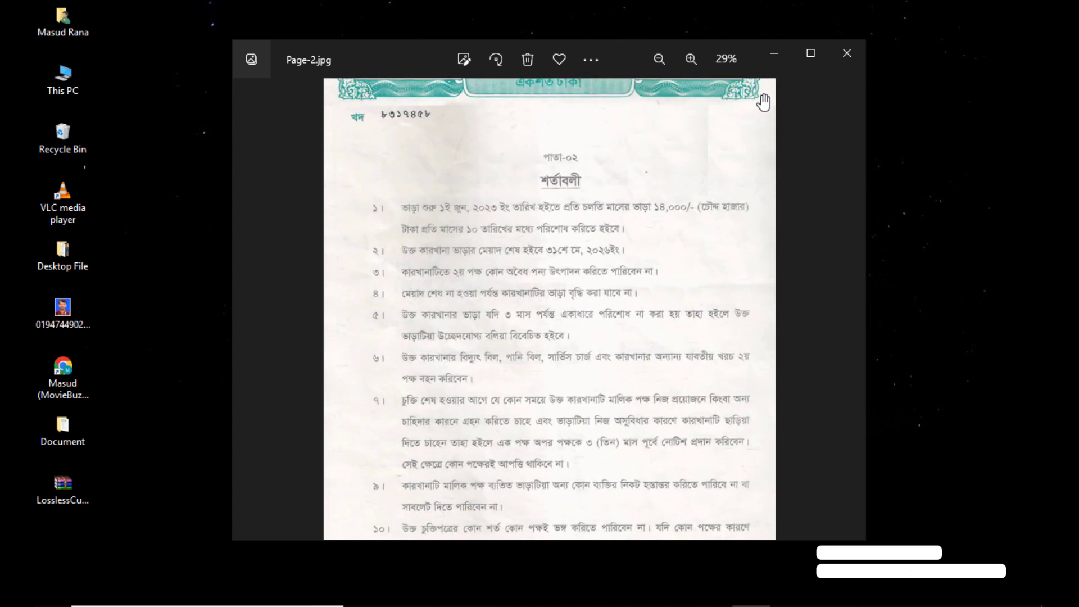
pyautogui.click(774, 56)
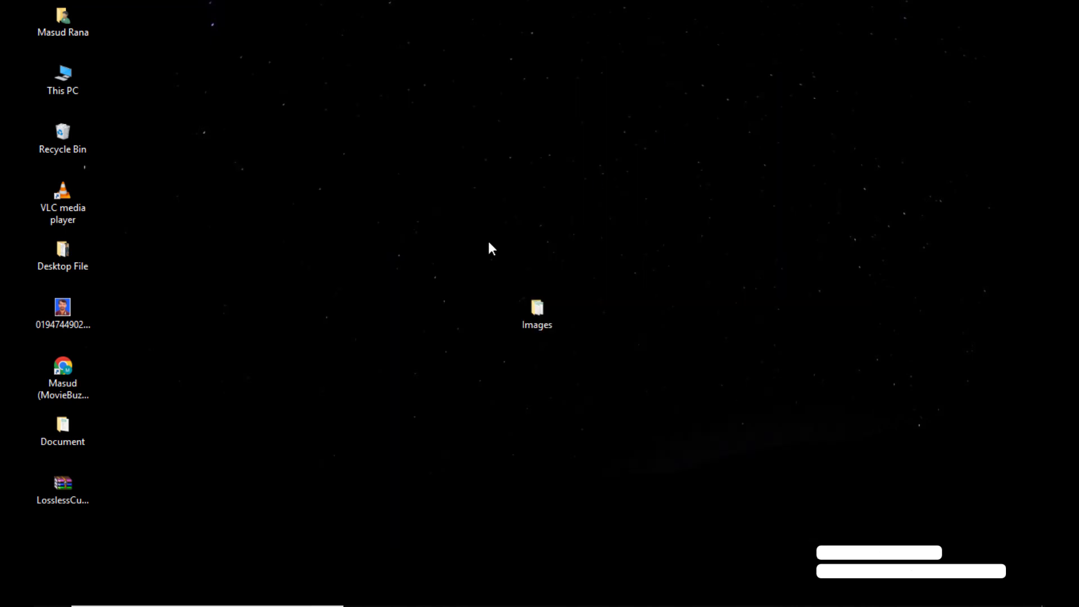
pyautogui.doubleClick(535, 308)
pyautogui.hotkey('ctrl', 'a')
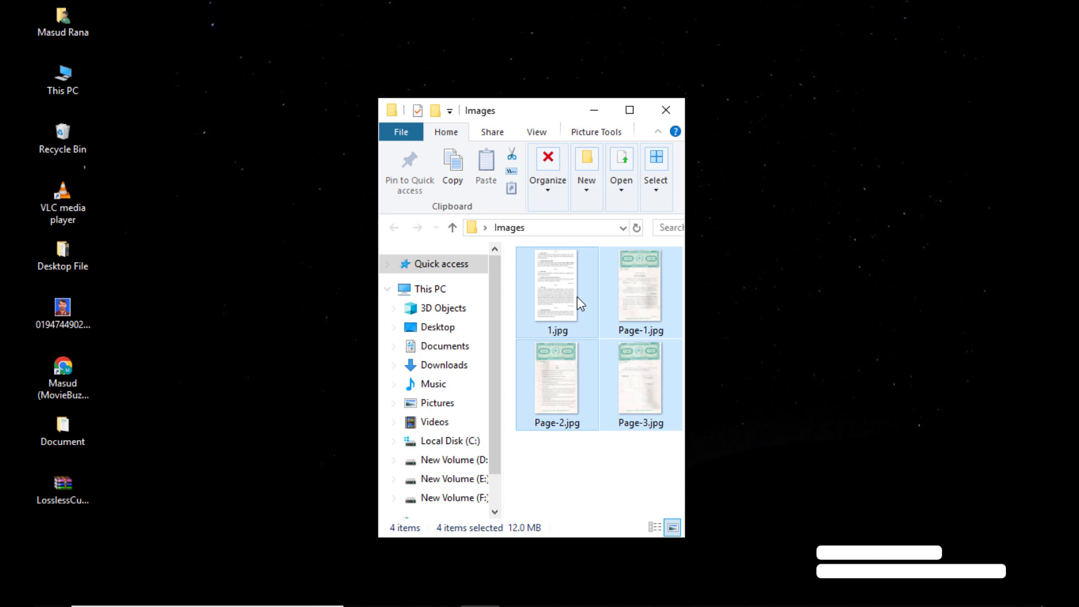
pyautogui.click(602, 451)
# Open Page-1.jpg, Page-2.jpg and Page-3.jpg from the Images folder together in Adobe Photoshop
pyautogui.click(566, 392)
pyautogui.keyDown('ctrl'); pyautogui.click(626, 403); pyautogui.keyUp('ctrl')
pyautogui.keyDown('ctrl'); pyautogui.click(639, 314); pyautogui.keyUp('ctrl')
pyautogui.moveTo(639, 315); pyautogui.dragTo(719, 413)
pyautogui.hotkey('alt', 'Tab')
pyautogui.hotkey('alt', 'Tab')
pyautogui.hotkey('alt', 'Tab')
pyautogui.hotkey('alt', 'Tab')
pyautogui.hotkey('alt', 'Tab')
pyautogui.hotkey('alt', 'Tab')
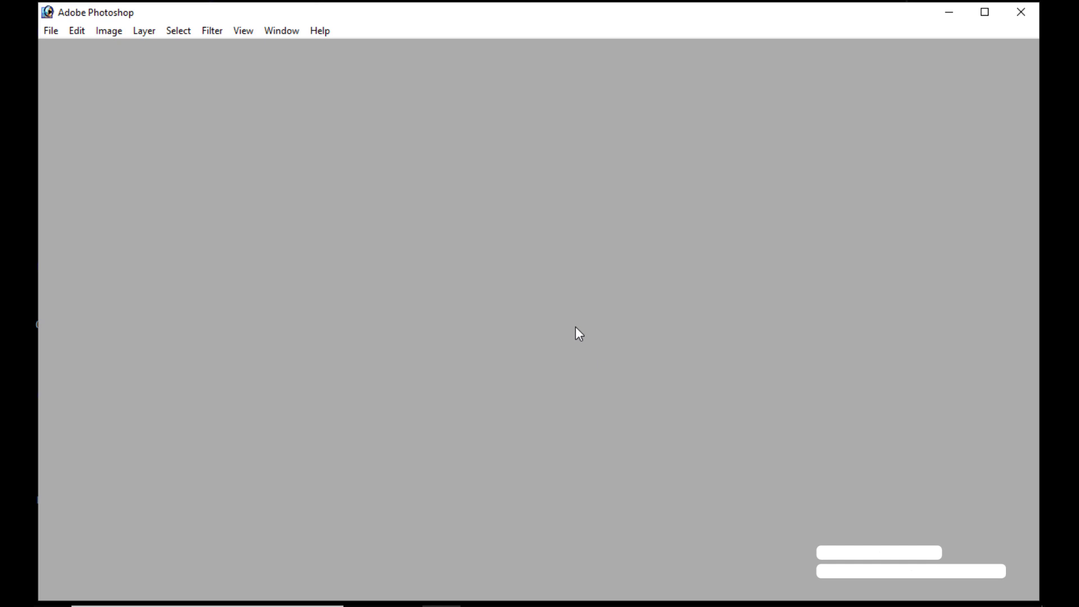
pyautogui.moveTo(578, 333); pyautogui.dragTo(508, 335)
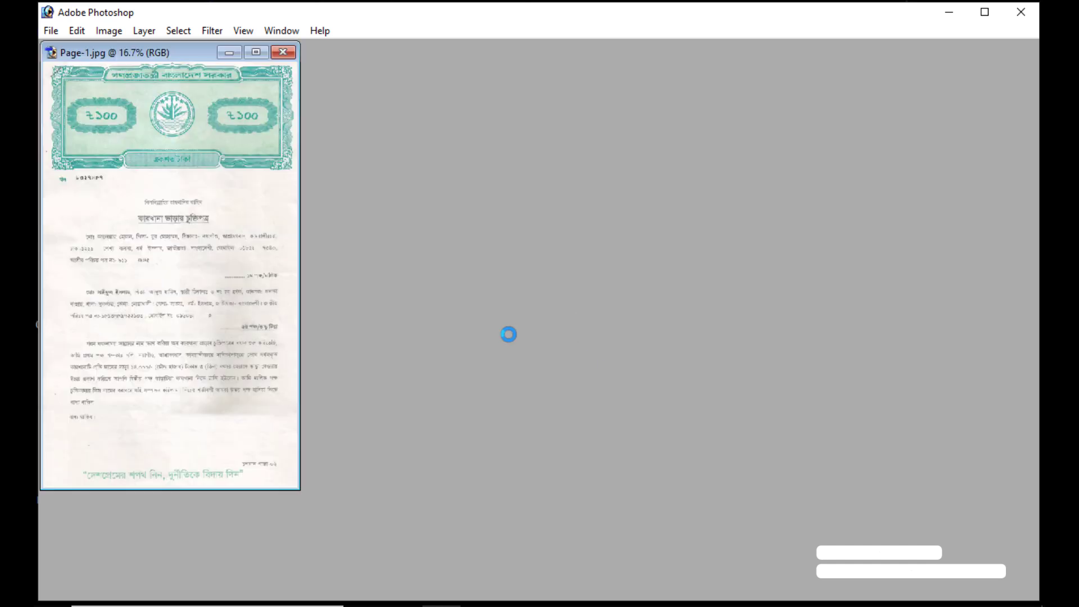
# Crop the Page-3.jpg scan to the printed text and signature table, leaving out the stamp header and the green footer slogan
pyautogui.press('f')
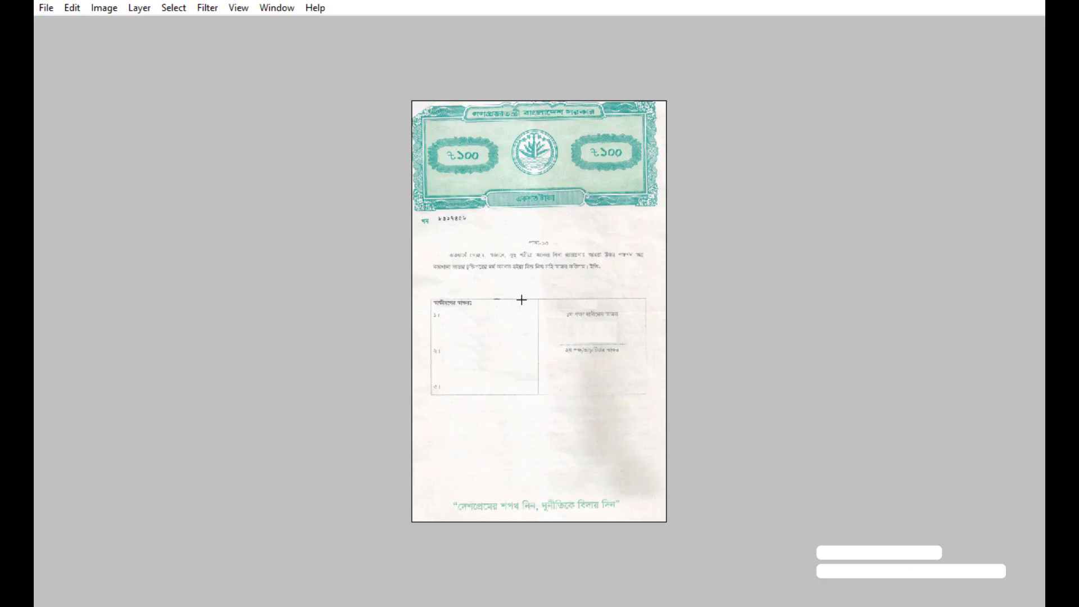
pyautogui.hotkey('ctrl', '+')
pyautogui.moveTo(366, 196); pyautogui.dragTo(727, 454)
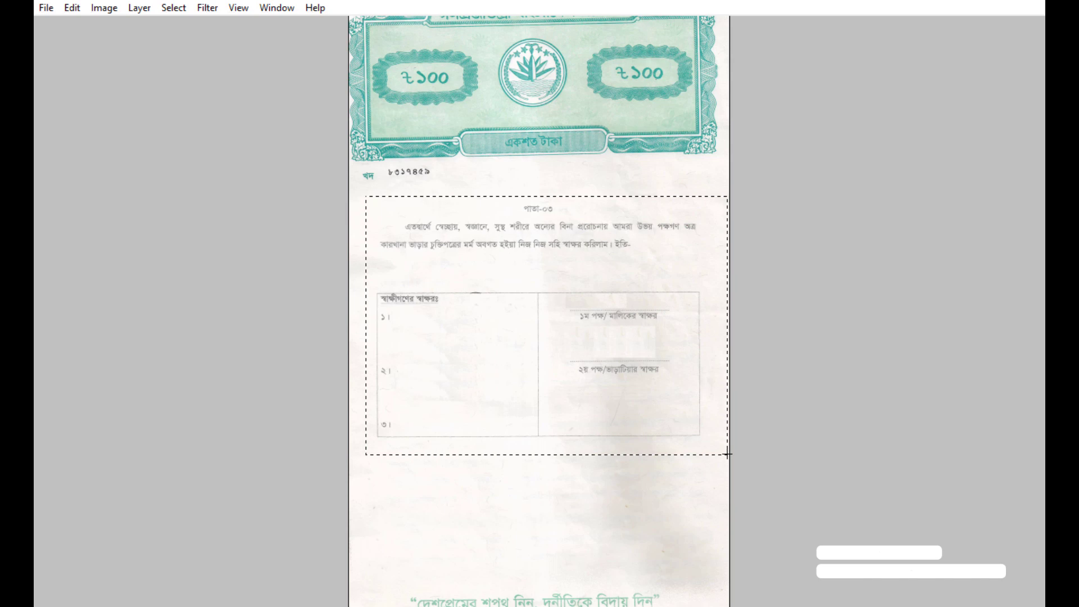
pyautogui.hotkey('alt', 'i')
pyautogui.press('p')
pyautogui.hotkey('ctrl', '-')
pyautogui.hotkey('ctrl', '-')
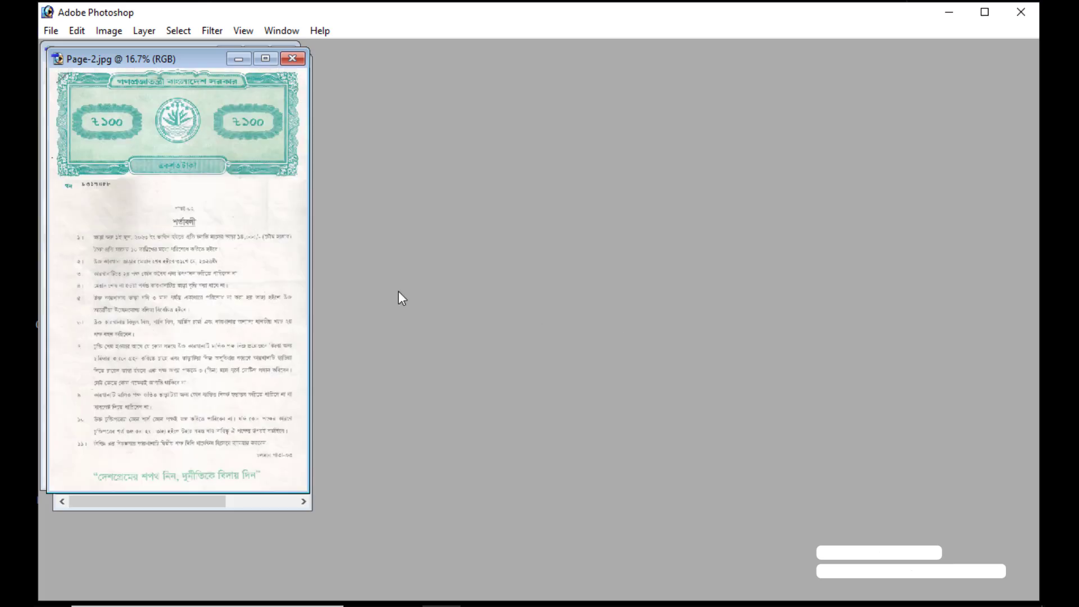
# Crop the Page-2.jpg scan to the numbered terms, from the page heading down to the continuation line above the footer slogan
pyautogui.press('f')
pyautogui.moveTo(422, 231); pyautogui.dragTo(677, 492)
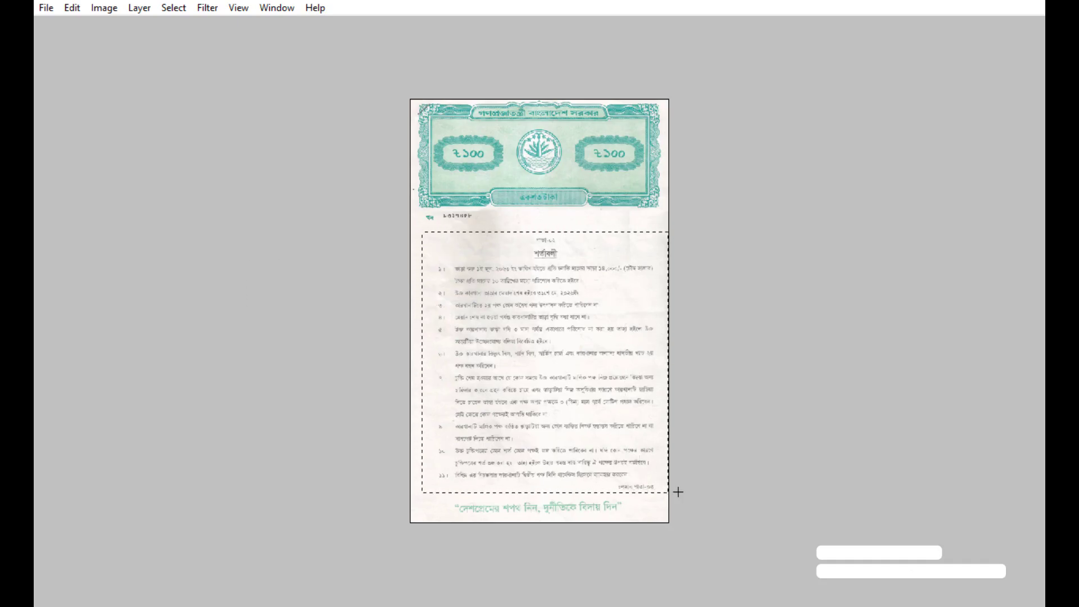
pyautogui.hotkey('alt', 'i')
pyautogui.press('p')
pyautogui.hotkey('ctrl', '+')
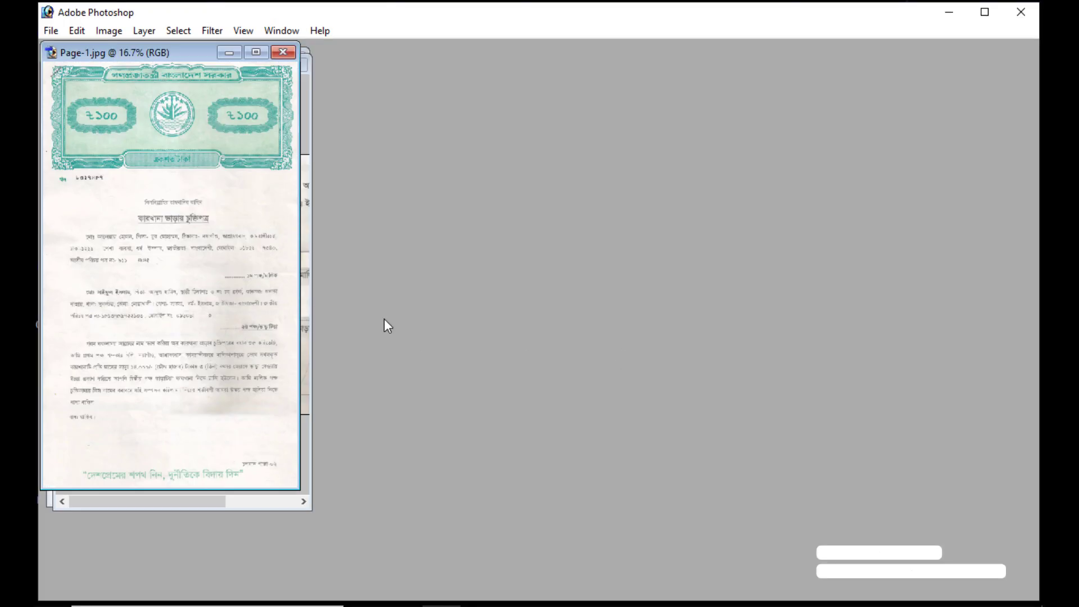
# Crop the Page-1.jpg scan to the agreement text below the stamp header and cycle through the cropped pages
pyautogui.press('f')
pyautogui.moveTo(605, 436); pyautogui.dragTo(667, 506)
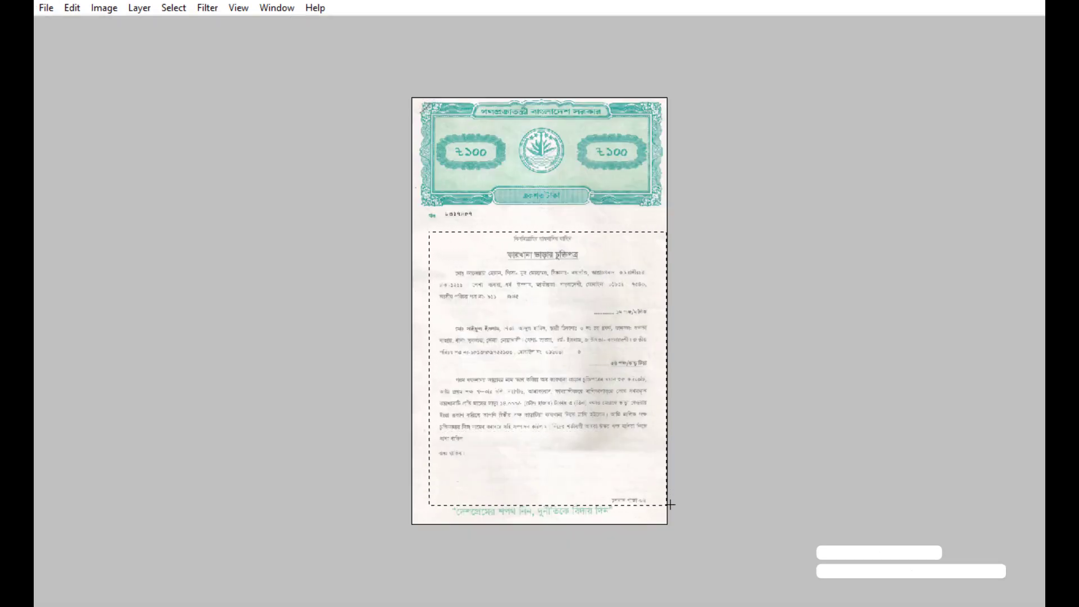
pyautogui.hotkey('alt', 'i')
pyautogui.press('p')
pyautogui.hotkey('ctrl', 'Tab')
pyautogui.hotkey('ctrl', 'Tab')
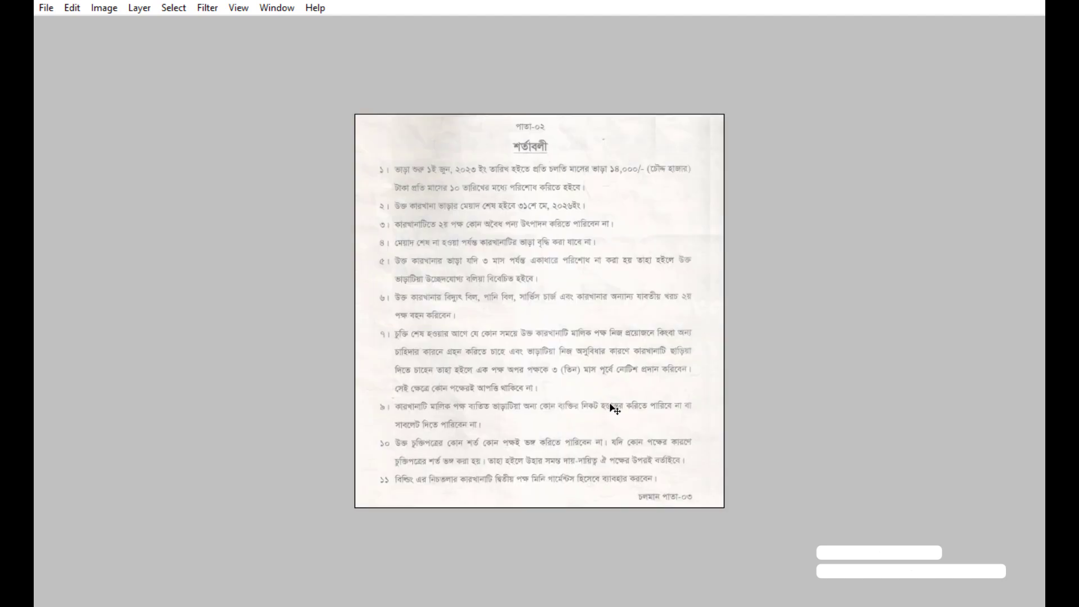
# Switch to Google Chrome, search for "image to text" and open the Pre Post SEO Image to Text Converter
pyautogui.hotkey('alt', 'Tab')
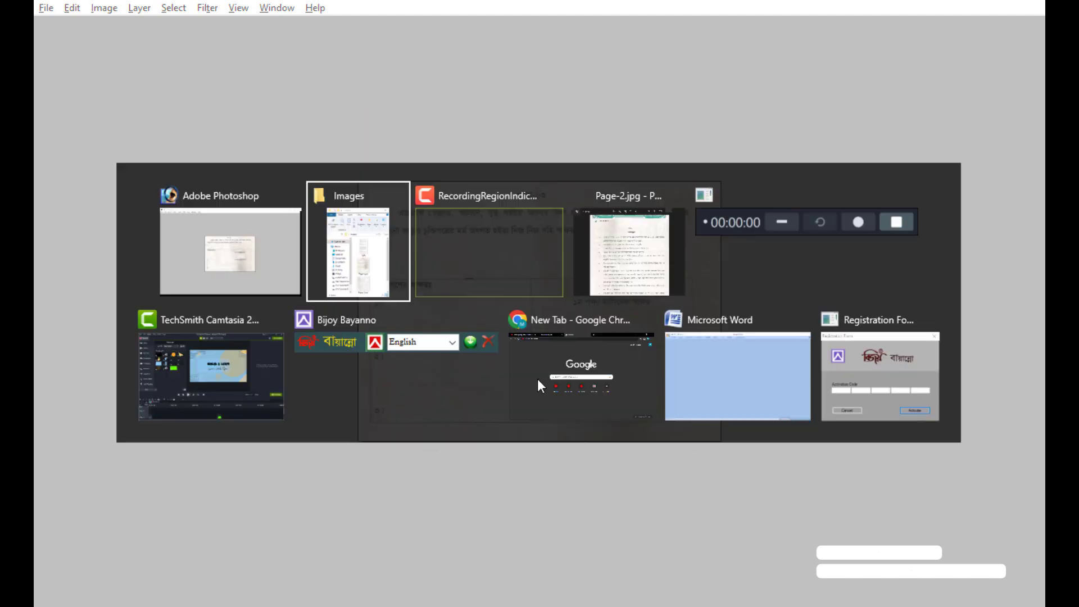
pyautogui.click(542, 360)
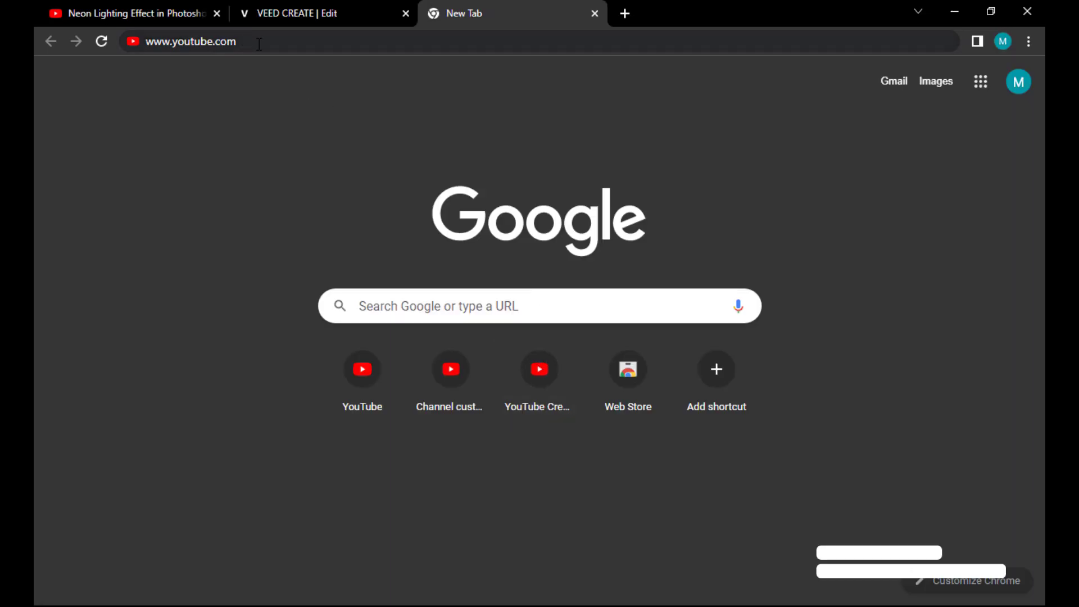
pyautogui.click(259, 43)
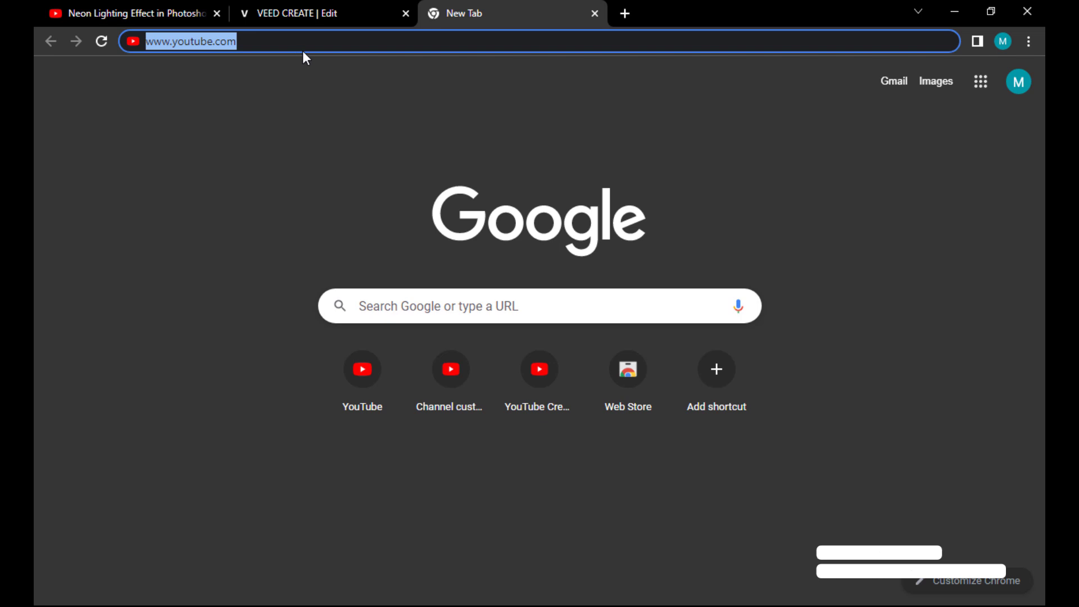
pyautogui.write('image to text')
pyautogui.press('Return')
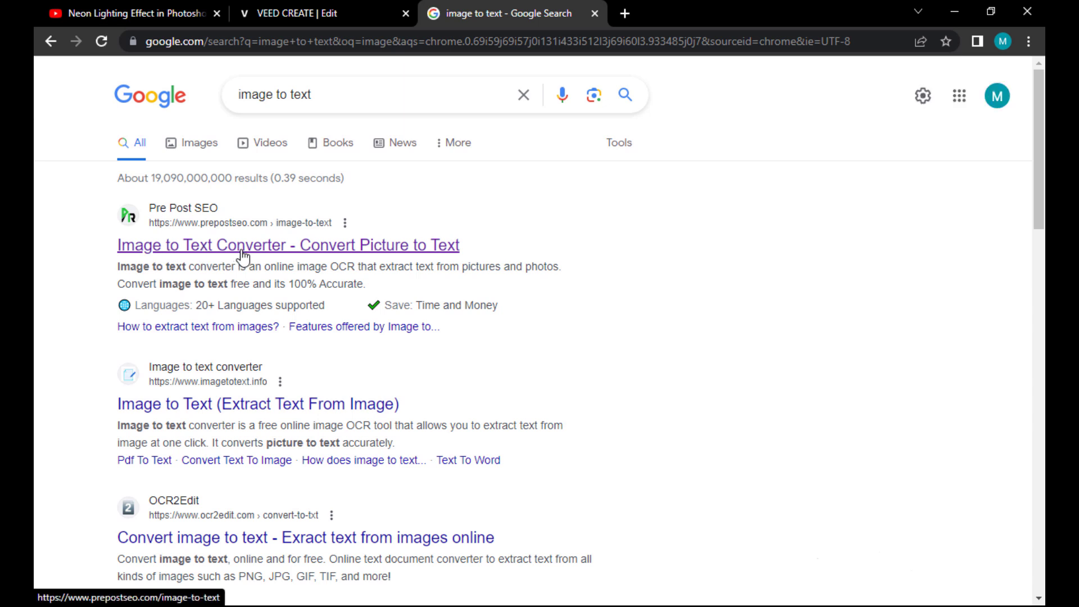
pyautogui.click(221, 248)
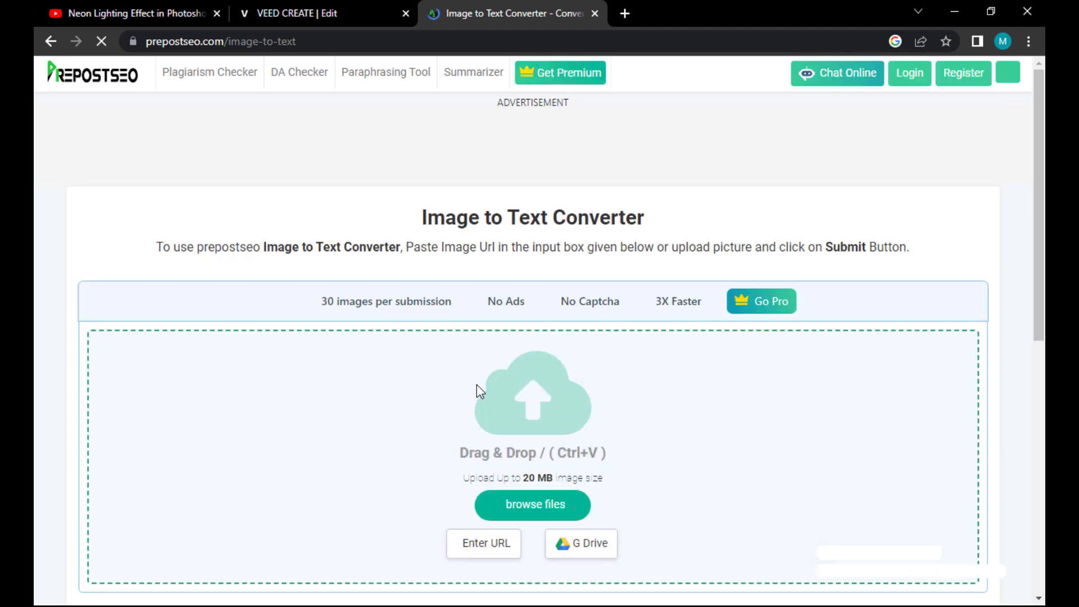
# Upload Page-1.jpg, Page-2.jpg and Page-3.jpg from the Images folder to the converter and dismiss the site's notification request
pyautogui.scroll(-3, 477, 385)
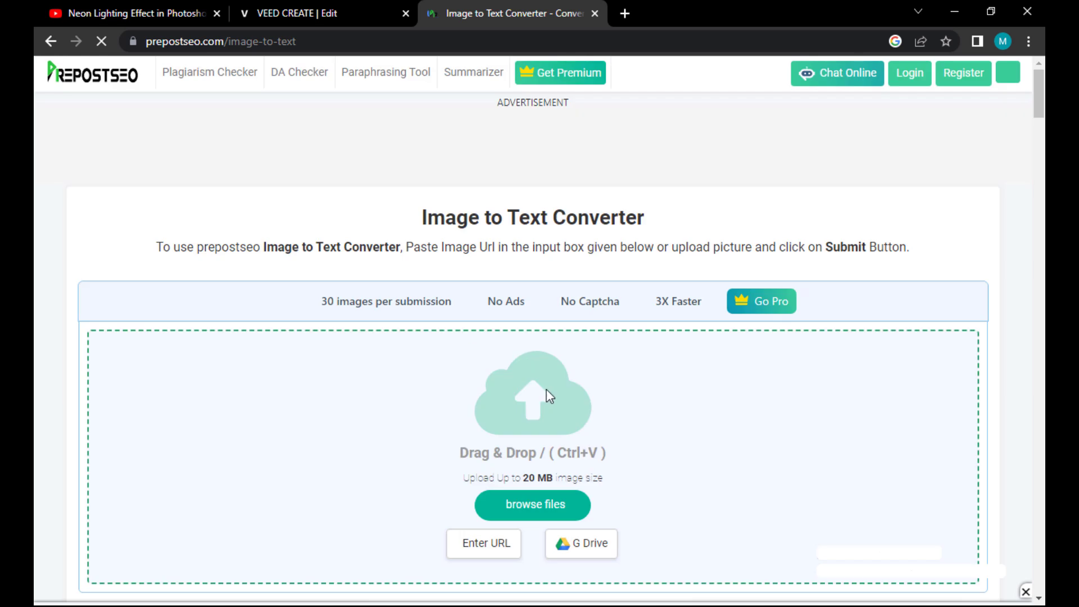
pyautogui.scroll(-5, 546, 398)
pyautogui.click(534, 272)
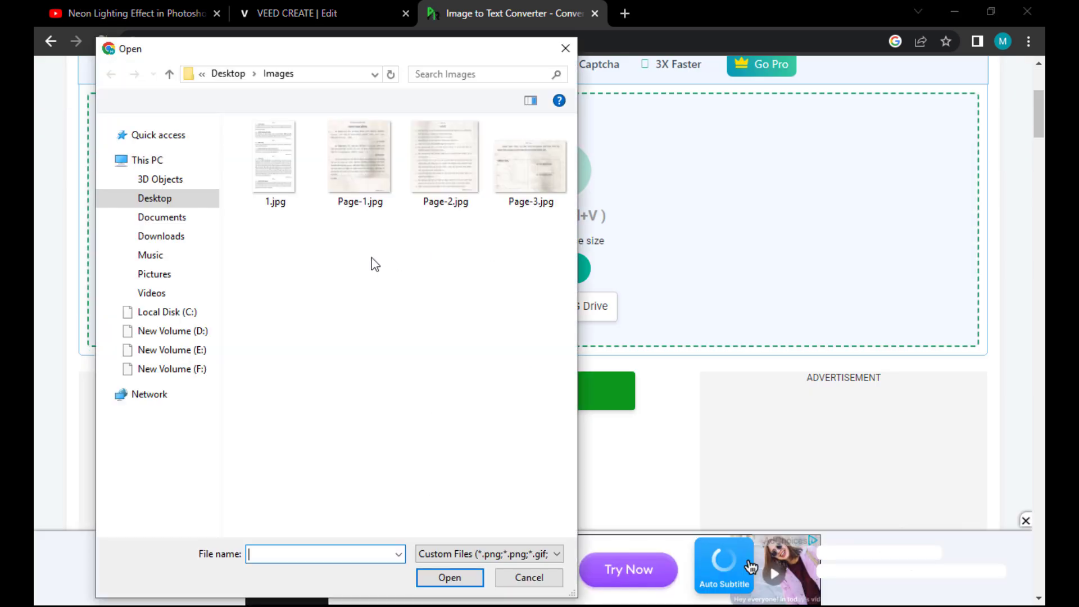
pyautogui.moveTo(349, 240); pyautogui.dragTo(578, 154)
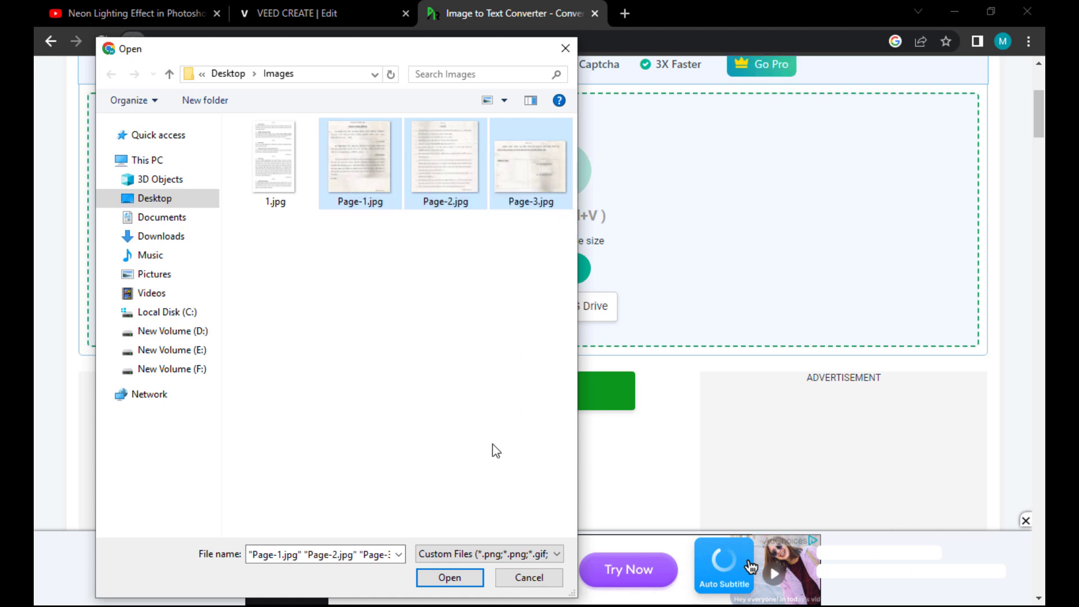
pyautogui.click(447, 577)
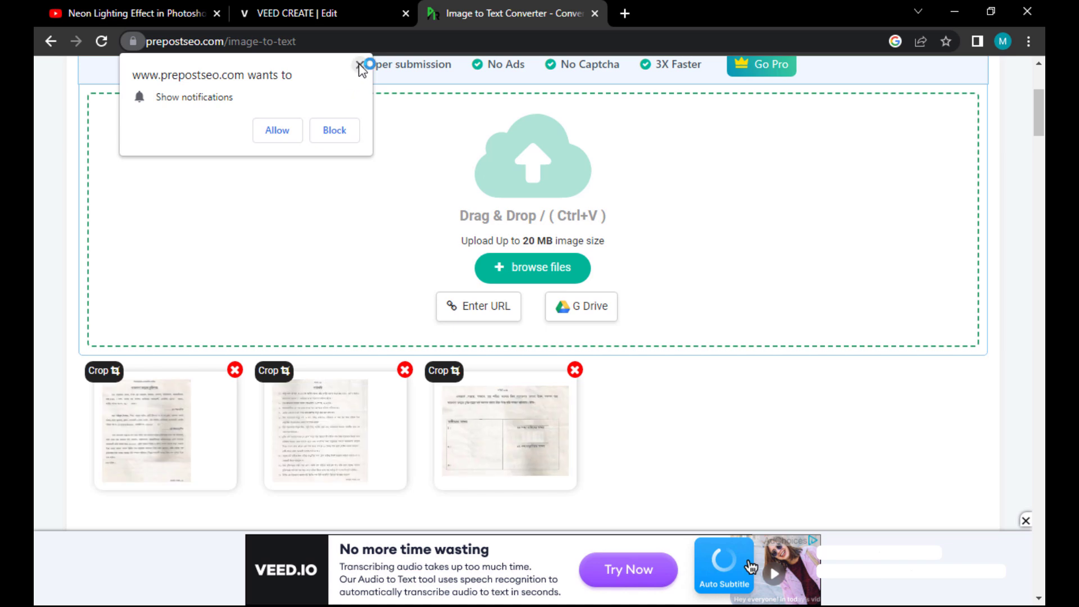
pyautogui.click(359, 65)
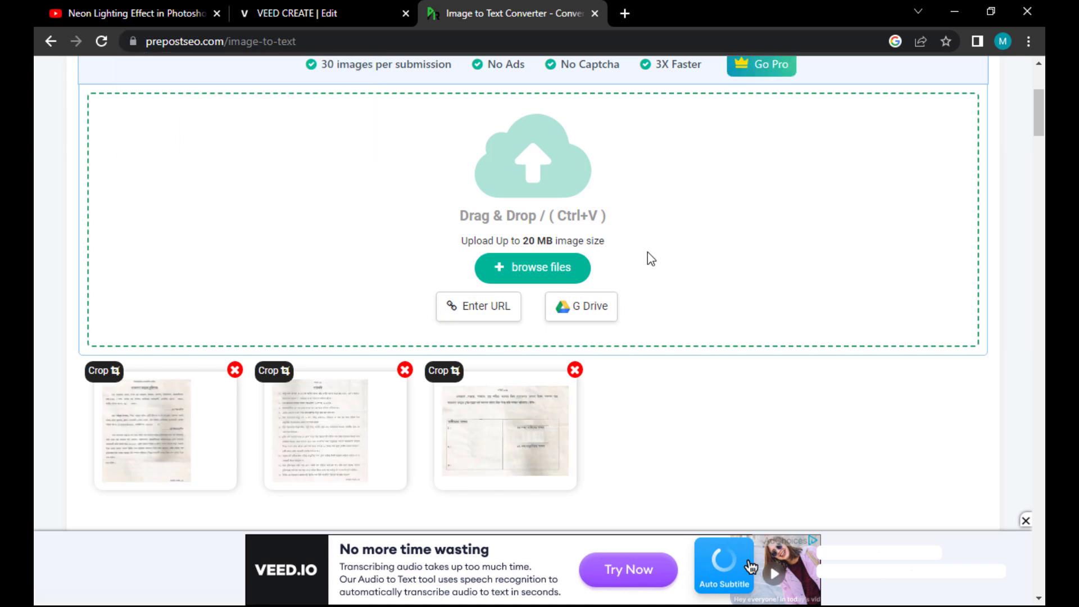
# Submit the three uploaded pages for text extraction and complete the captcha by selecting all motorcycle images
pyautogui.scroll(-4, 545, 415)
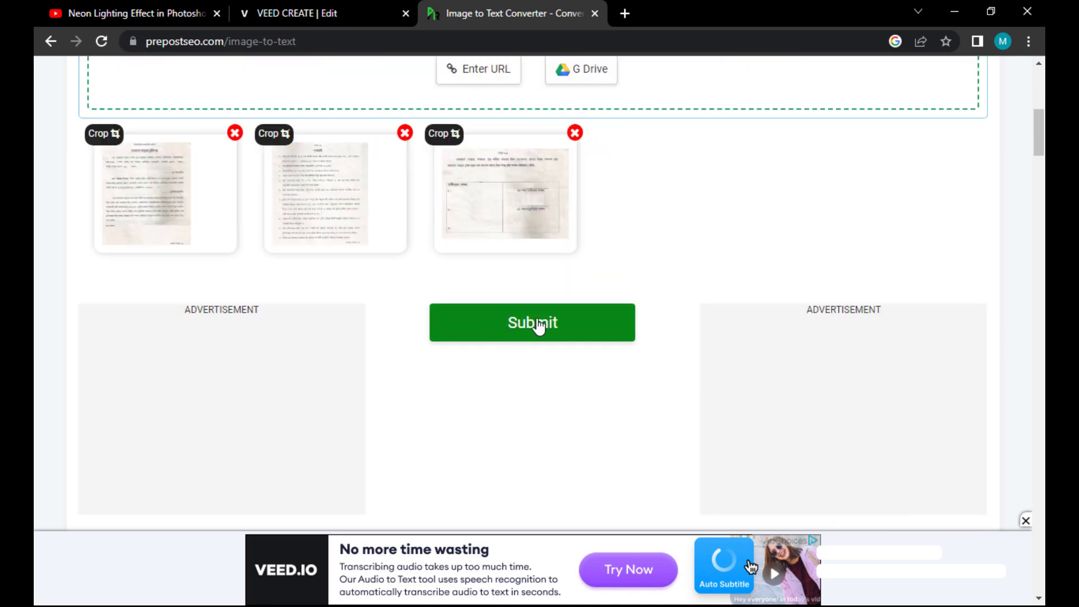
pyautogui.click(538, 324)
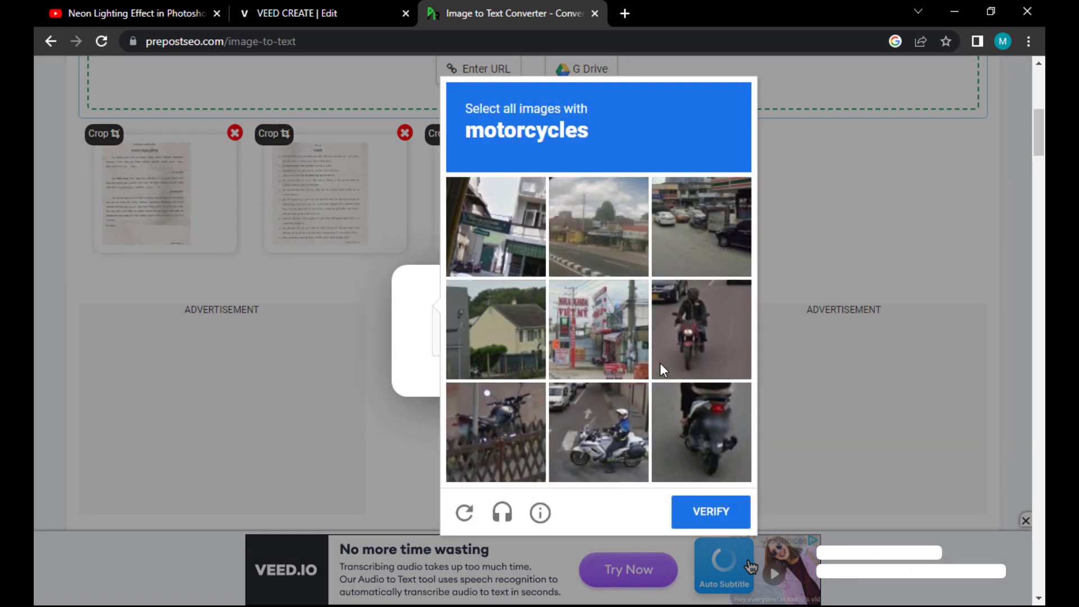
pyautogui.click(660, 363)
pyautogui.click(690, 418)
pyautogui.click(639, 446)
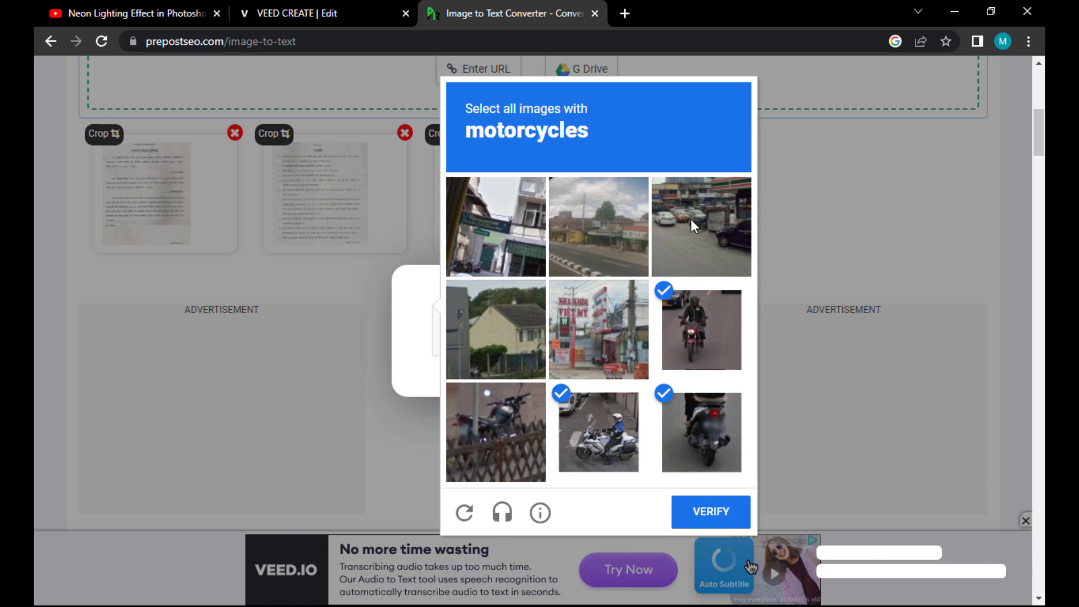
pyautogui.click(493, 428)
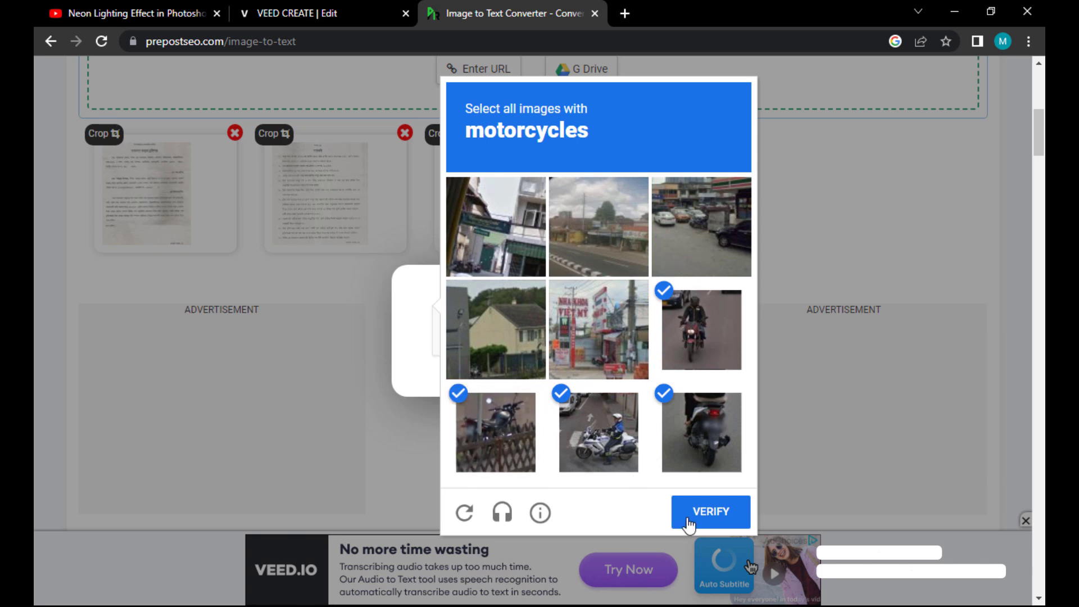
pyautogui.click(709, 512)
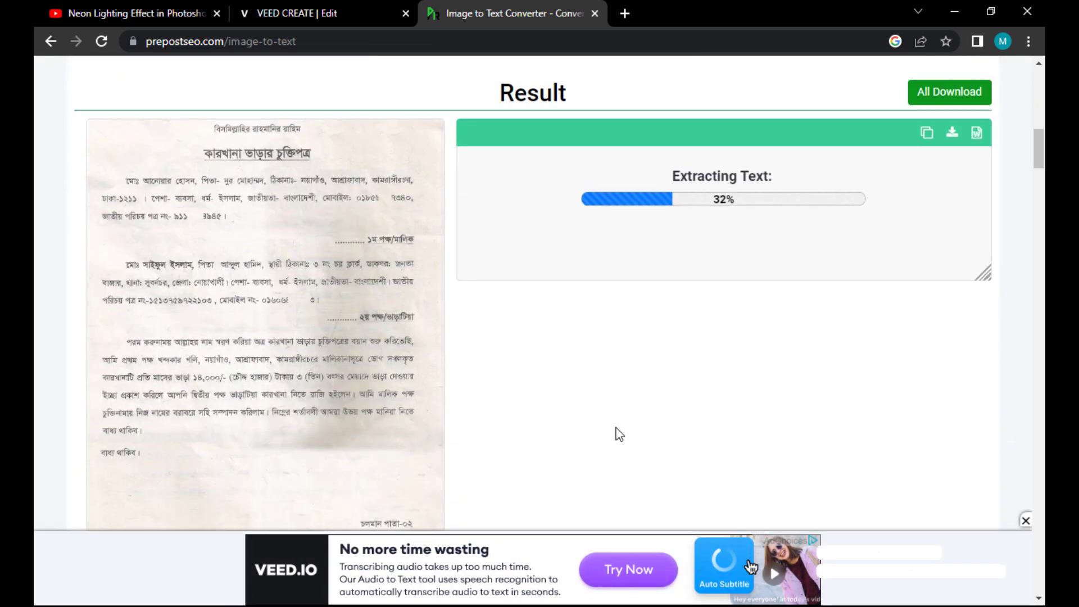
# Open the same prepostseo.com/image-to-text page in a second browser tab using its copied address
pyautogui.scroll(-5, 683, 348)
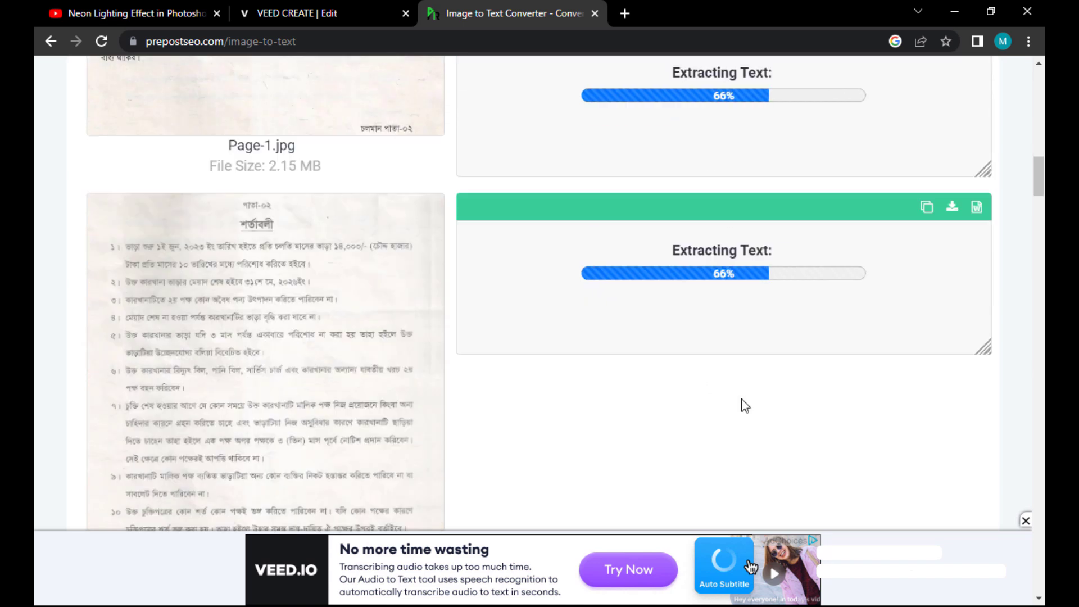
pyautogui.scroll(-8, 744, 405)
pyautogui.scroll(5, 648, 419)
pyautogui.click(316, 42)
pyautogui.hotkey('ctrl', 'c')
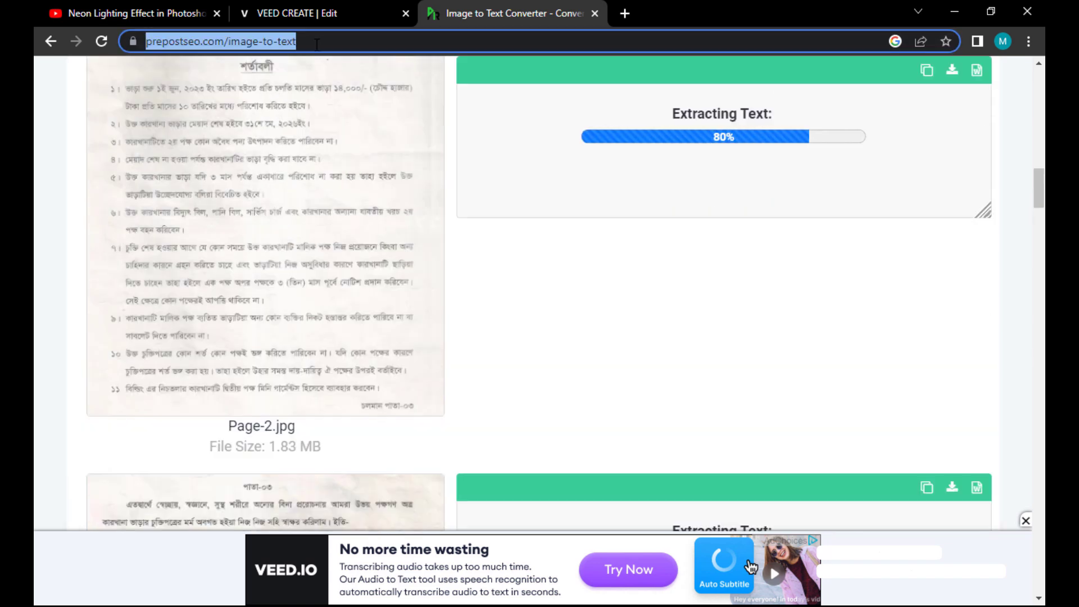
pyautogui.click(625, 11)
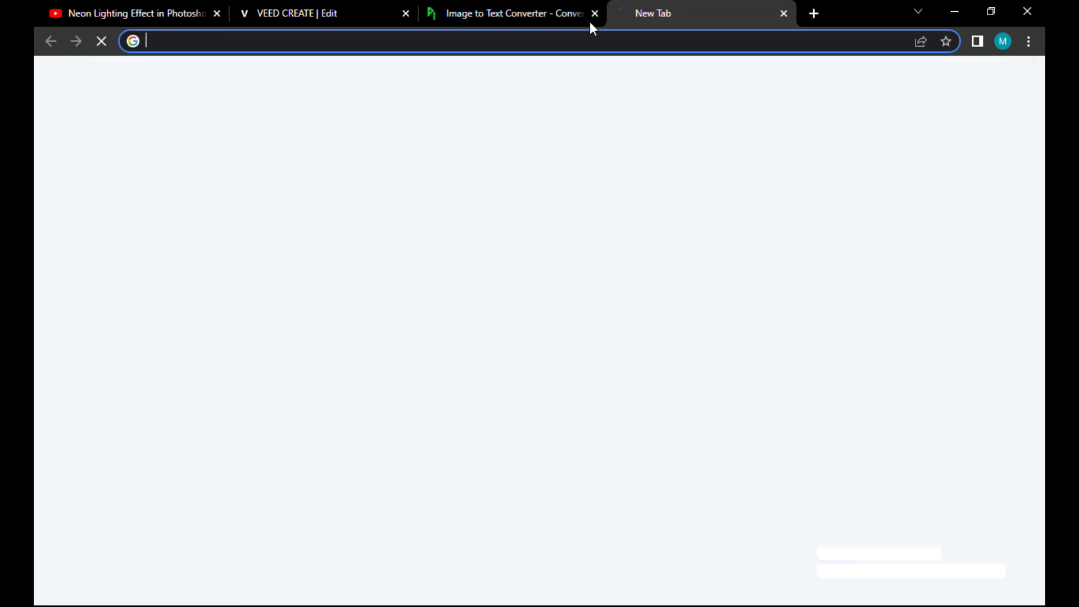
pyautogui.hotkey('ctrl', 'v')
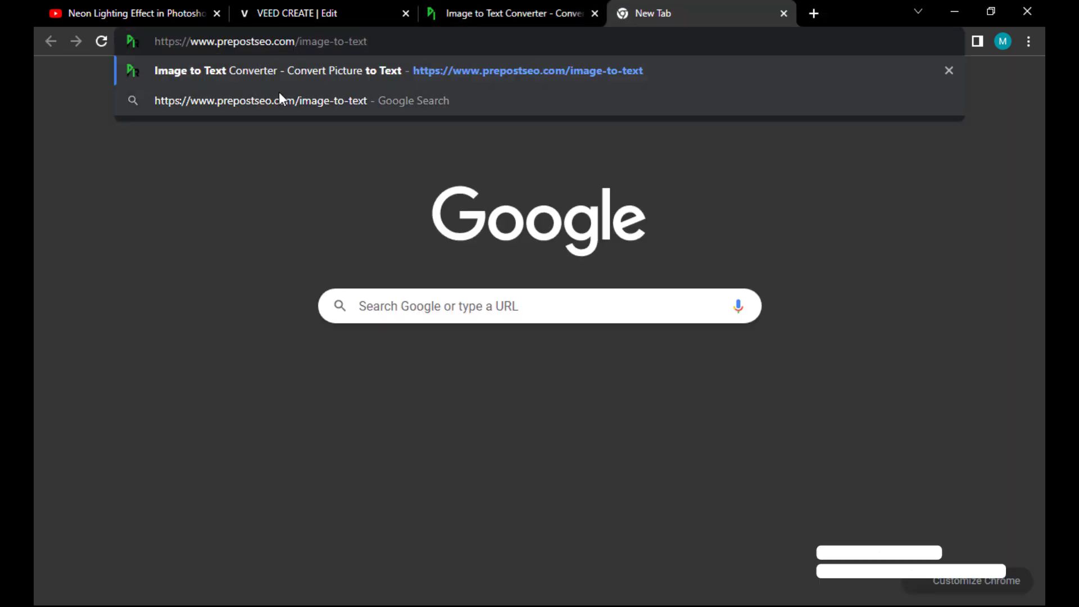
pyautogui.press('Return')
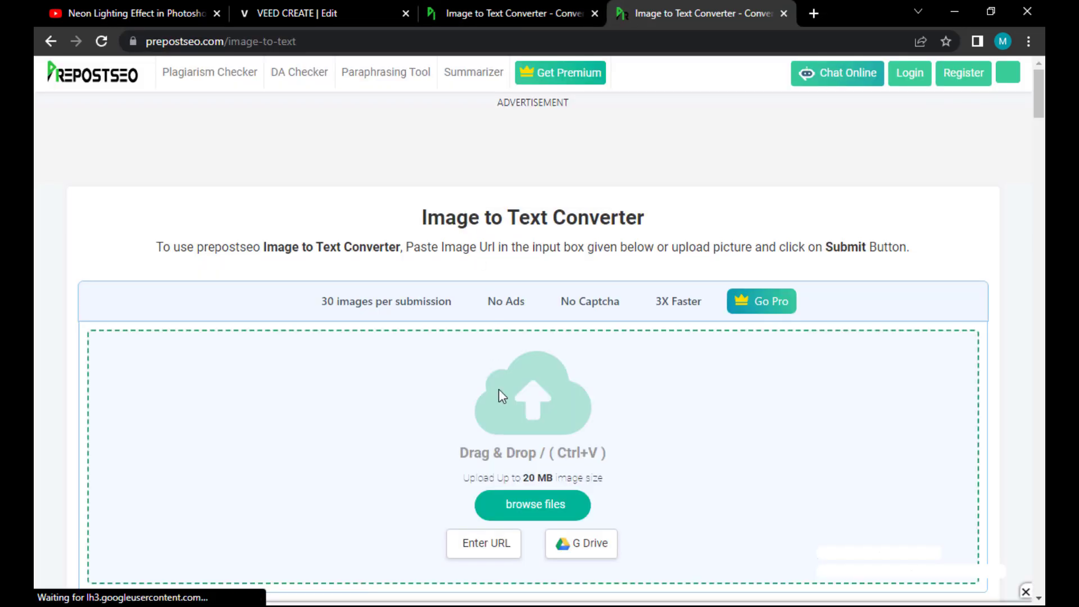
# Upload 1.jpg from the Images folder to the converter in the second tab
pyautogui.click(525, 502)
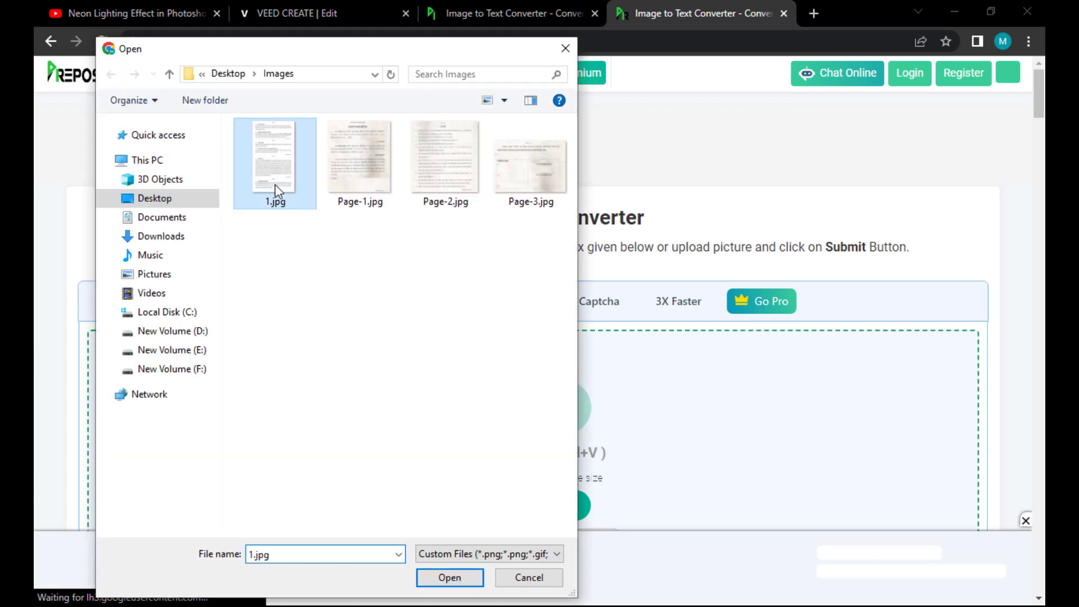
pyautogui.doubleClick(274, 188)
pyautogui.scroll(-7, 555, 403)
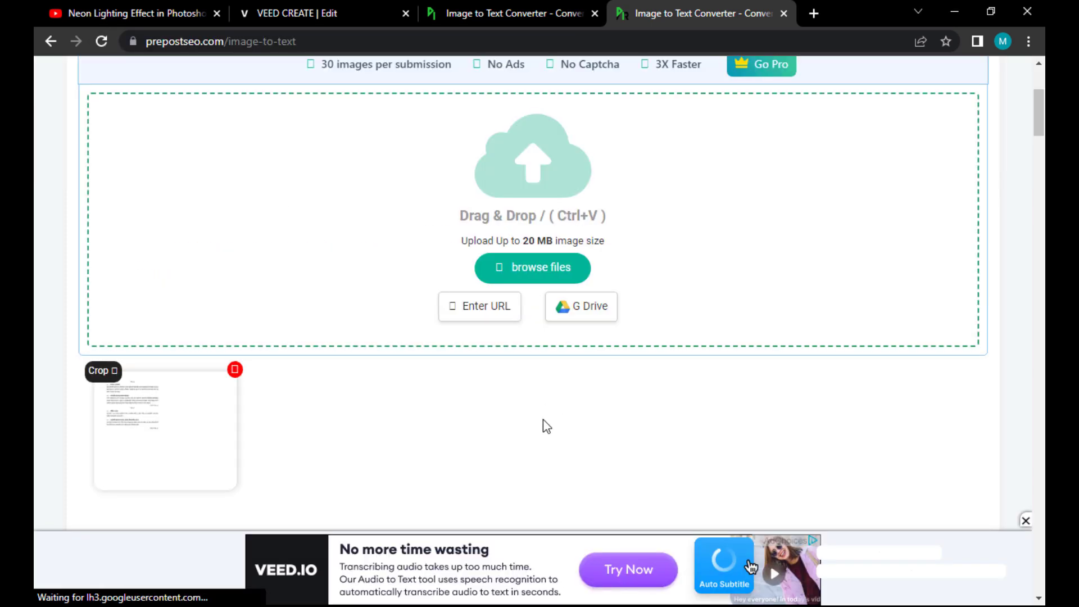
# Submit 1.jpg for text extraction and complete the captcha by selecting all motorcycle images
pyautogui.click(523, 400)
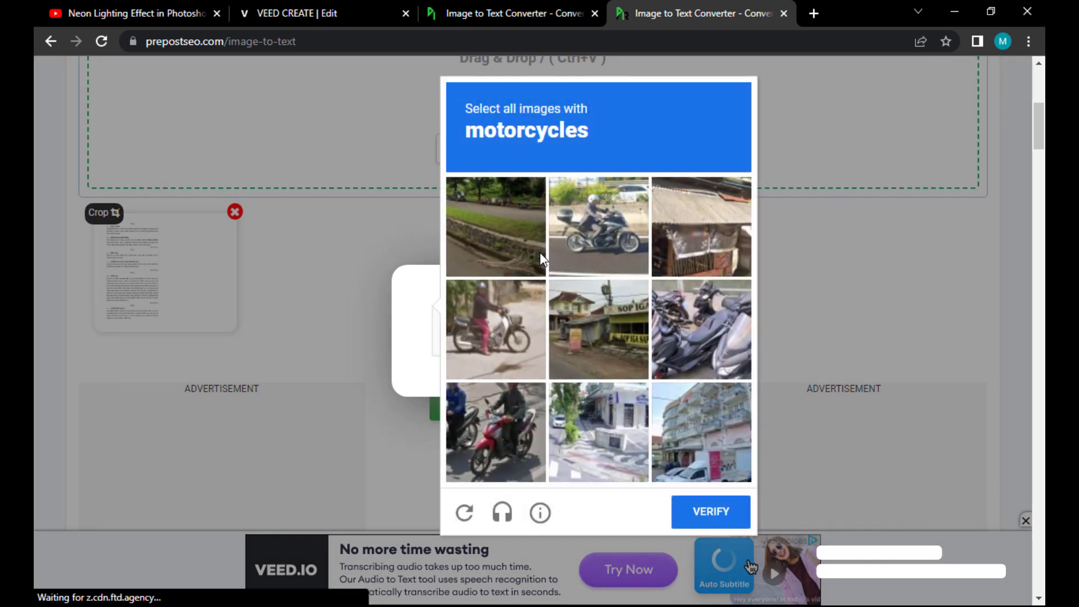
pyautogui.click(619, 244)
pyautogui.click(498, 315)
pyautogui.click(697, 321)
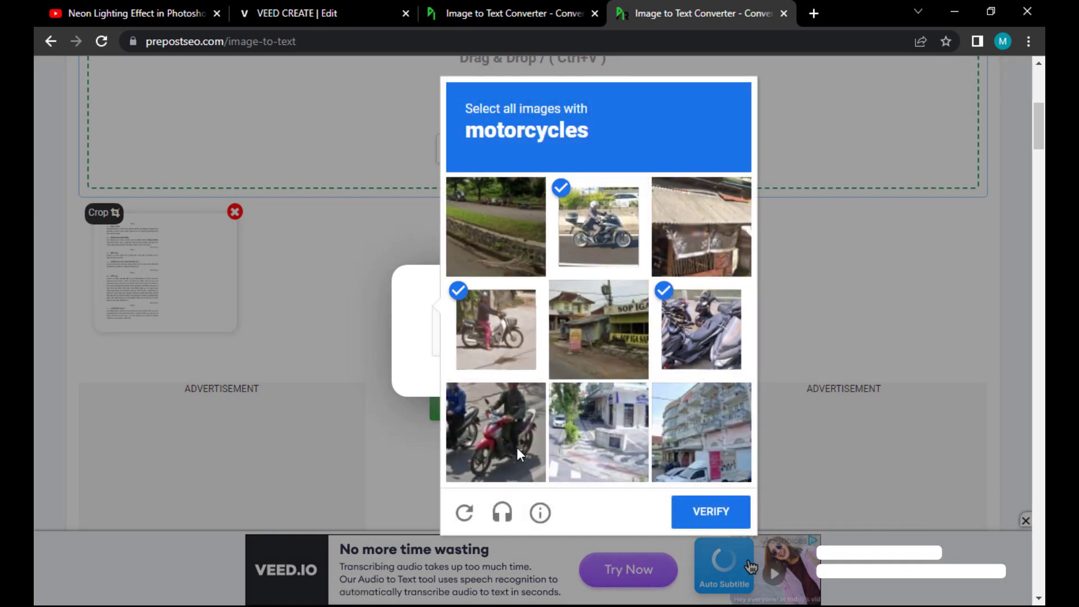
pyautogui.click(517, 447)
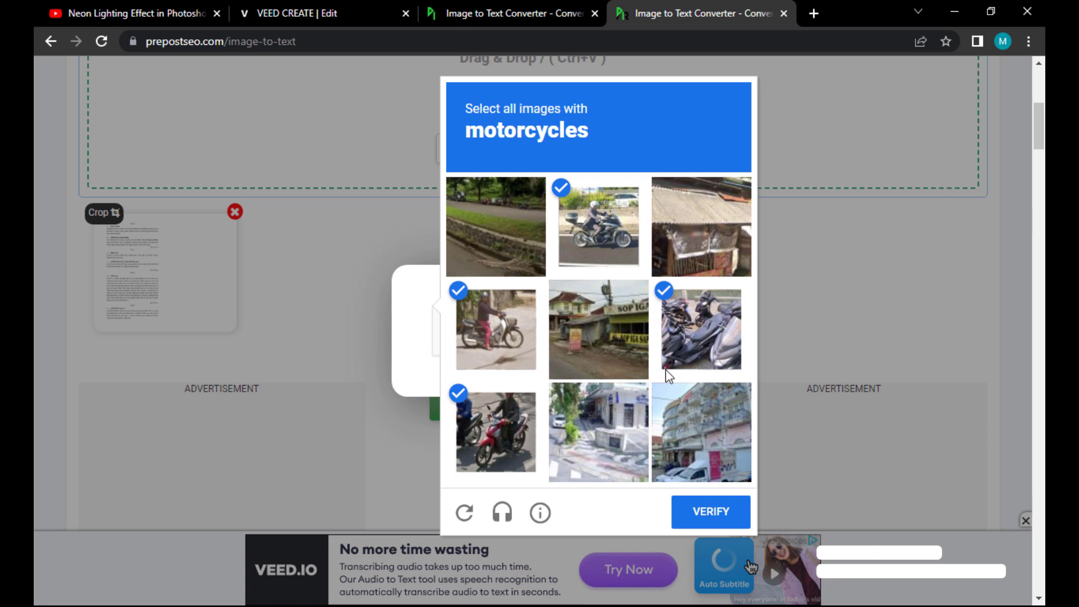
pyautogui.click(695, 513)
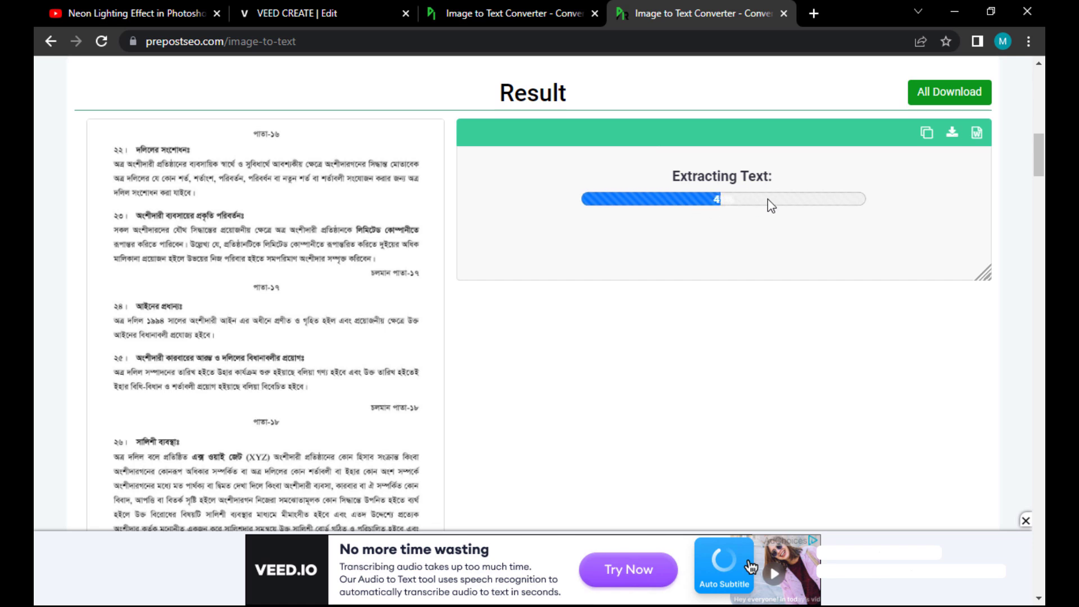
# Return to the first converter tab and cut all the extracted text of Page-1.jpg from its result box
pyautogui.click(532, 21)
pyautogui.scroll(20, 542, 368)
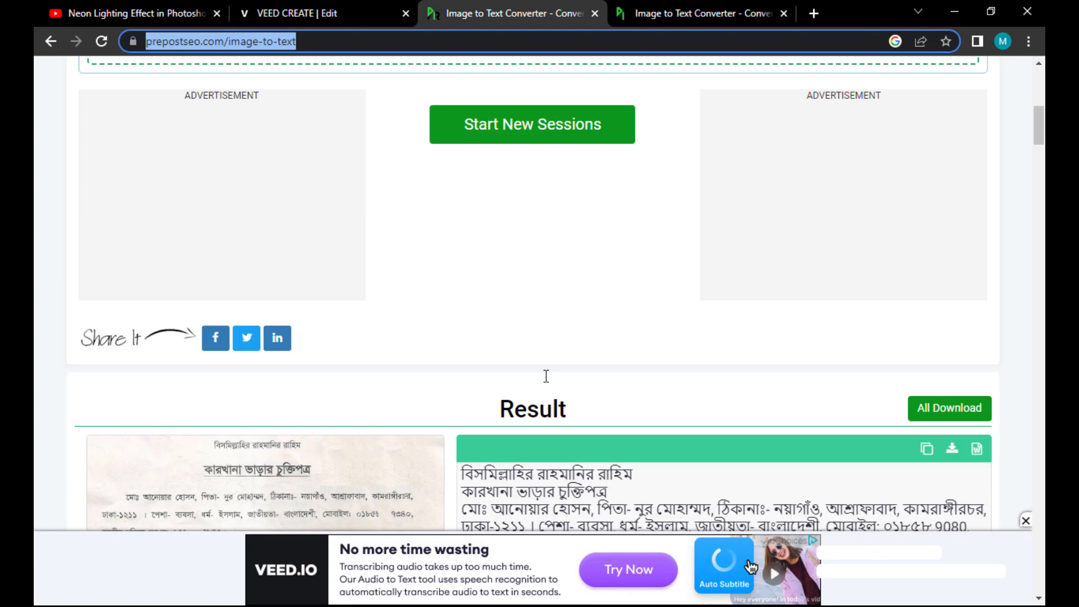
pyautogui.scroll(-4, 549, 392)
pyautogui.scroll(-9, 551, 392)
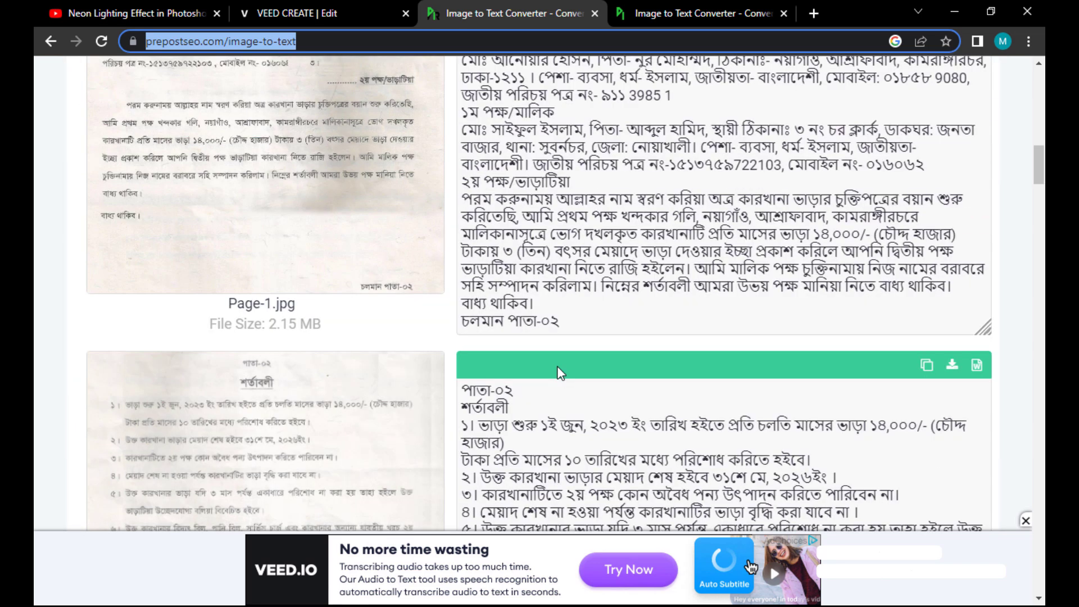
pyautogui.scroll(3, 557, 337)
pyautogui.click(559, 289)
pyautogui.hotkey('ctrl', 'a')
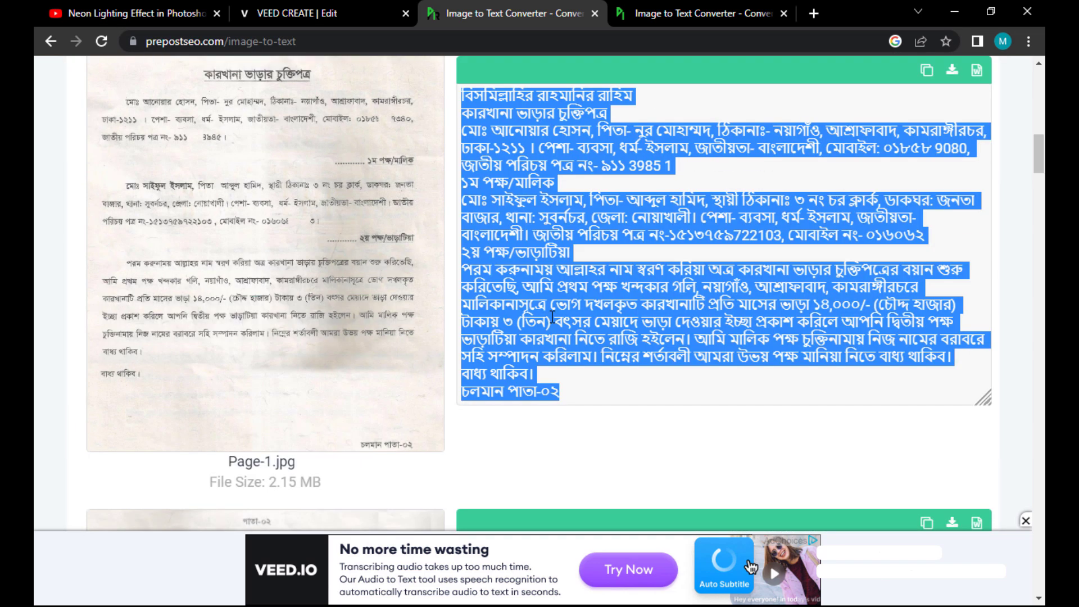
pyautogui.press('BackSpace')
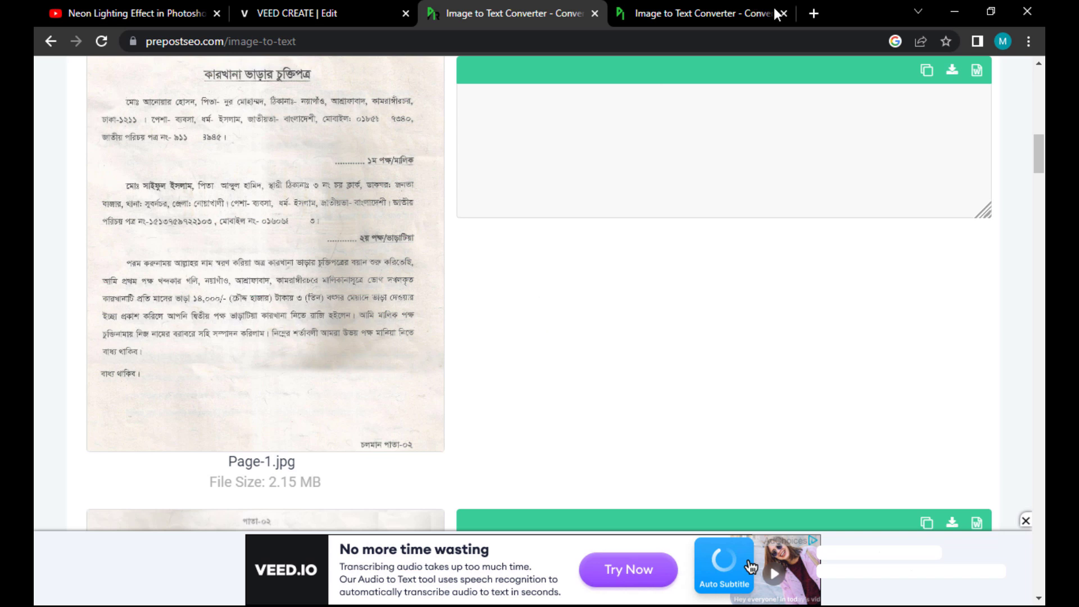
# Search Google for bijoyconverter in a new browser tab and open the Unicode to Bijoy Converter page on bijoyconverter.com
pyautogui.click(815, 12)
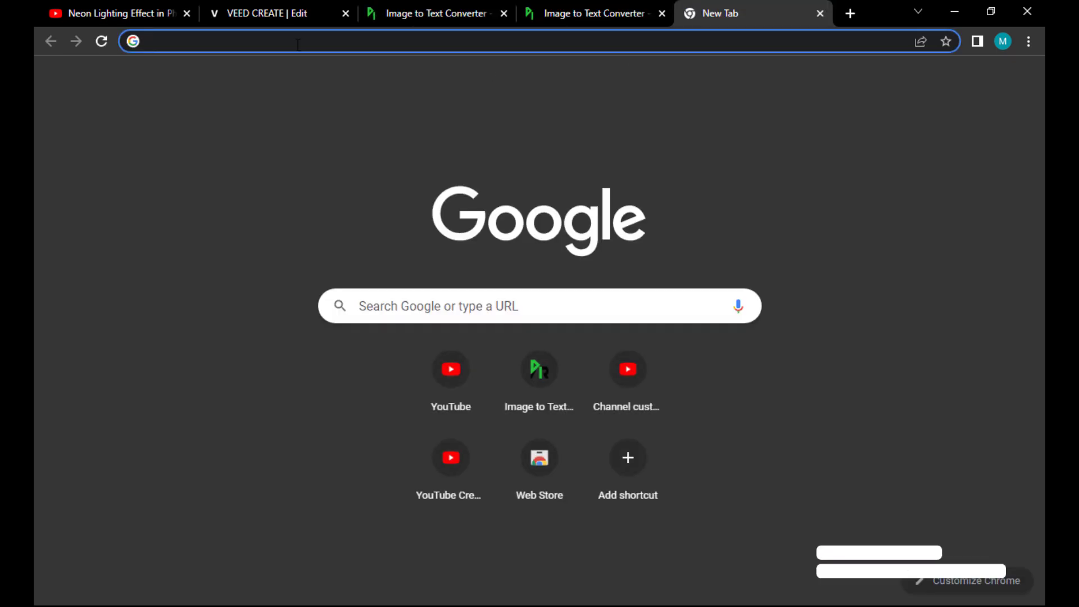
pyautogui.write('bi')
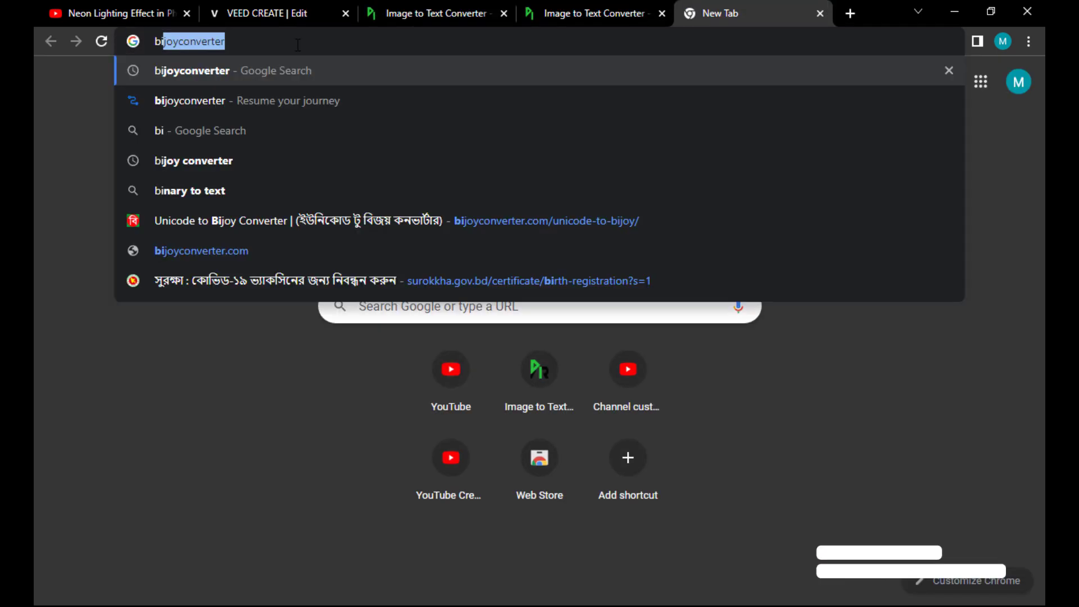
pyautogui.press('Return')
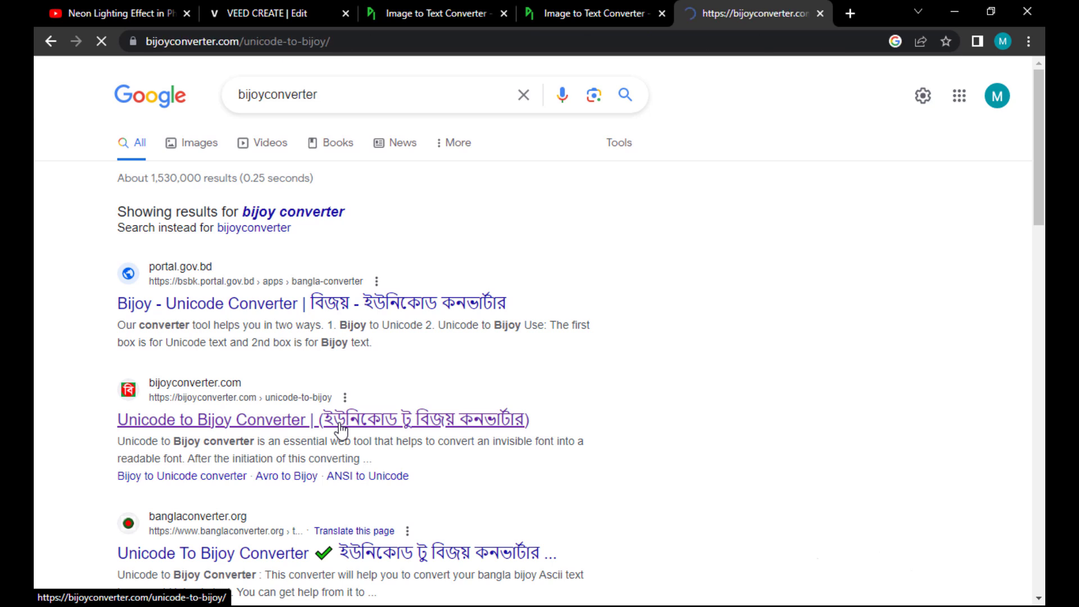
# Paste the Page-1 text into the Unicode Input box and add two line breaks after it
pyautogui.scroll(-4, 377, 393)
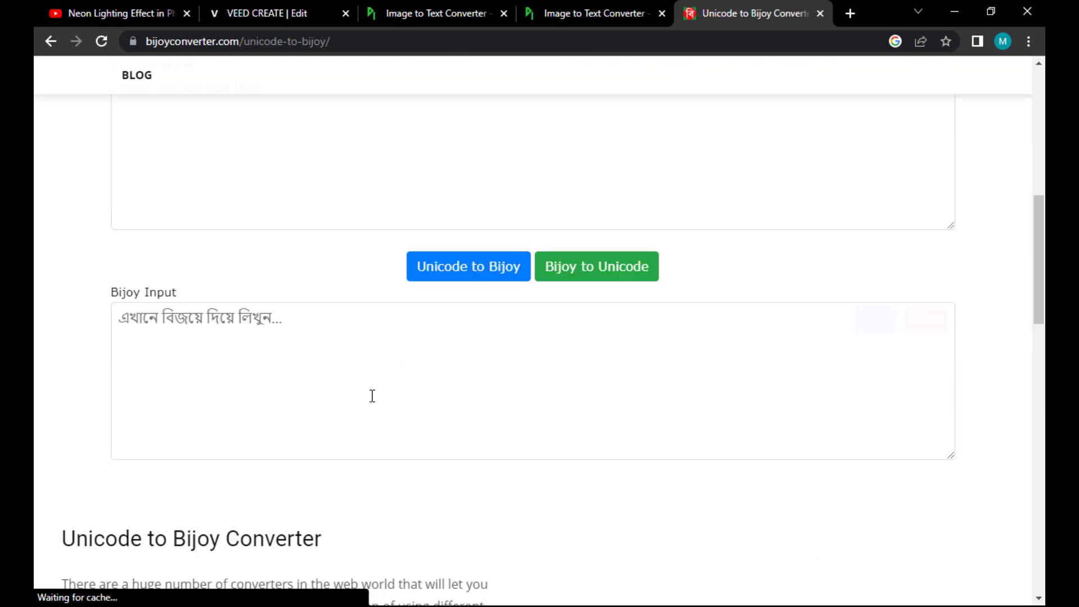
pyautogui.scroll(3, 371, 393)
pyautogui.click(207, 248)
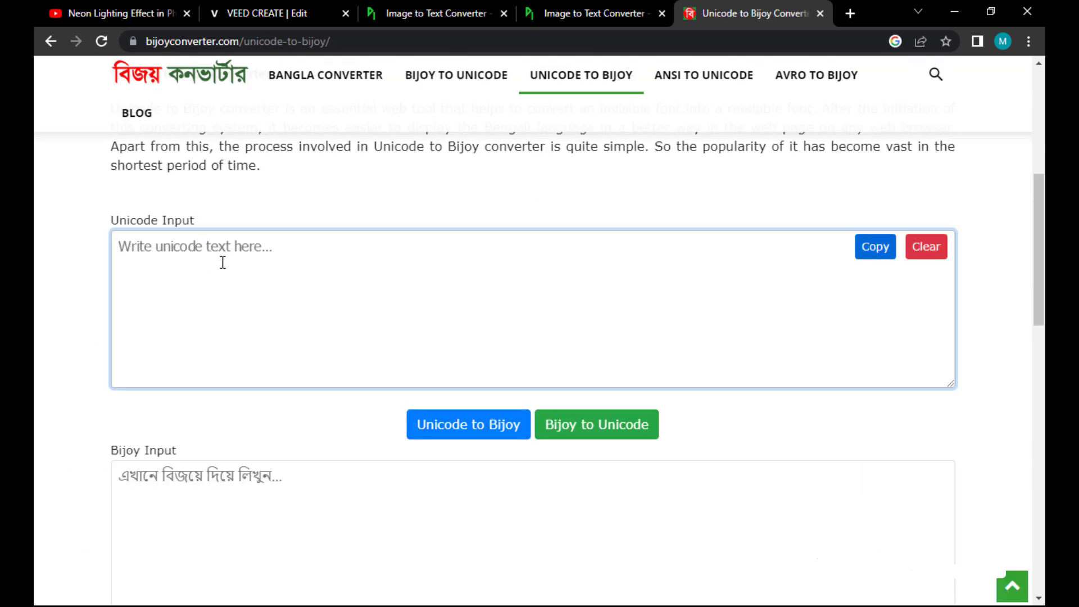
pyautogui.hotkey('ctrl', 'v')
pyautogui.scroll(5, 221, 345)
pyautogui.scroll(-5, 221, 339)
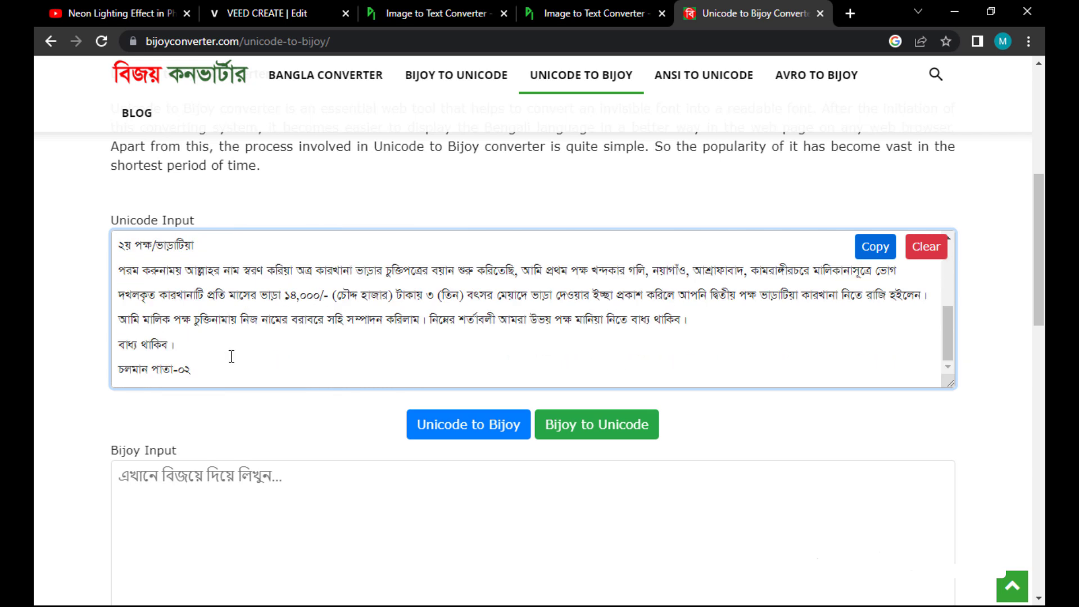
pyautogui.press('Return')
pyautogui.press('Return')
# Cut the extracted text of Page-2.jpg from the image-to-text results and paste it below the Page-1 text in Unicode Input
pyautogui.click(438, 9)
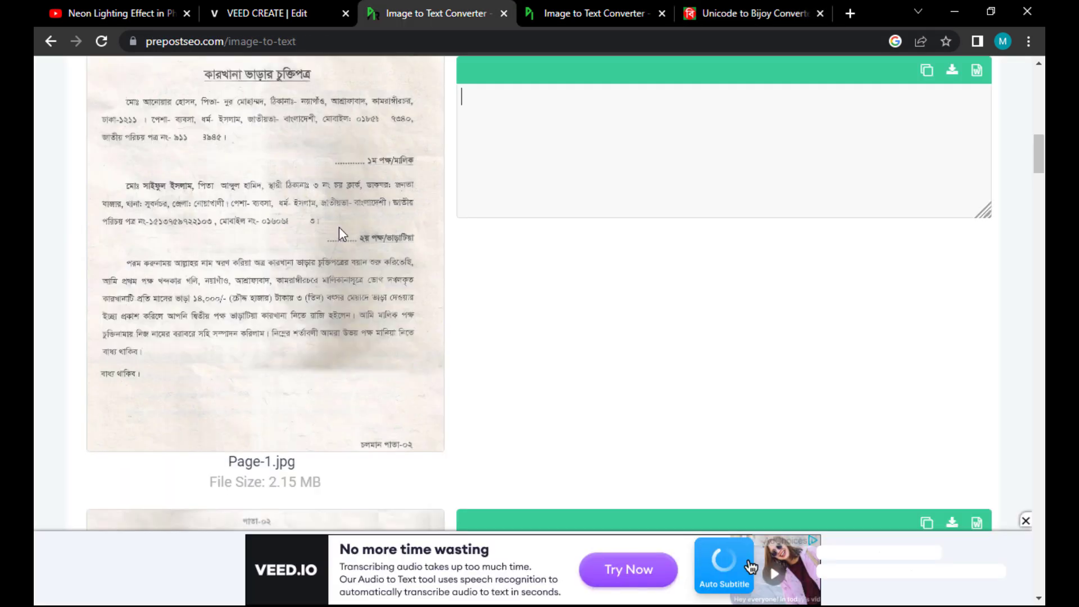
pyautogui.scroll(-5, 387, 373)
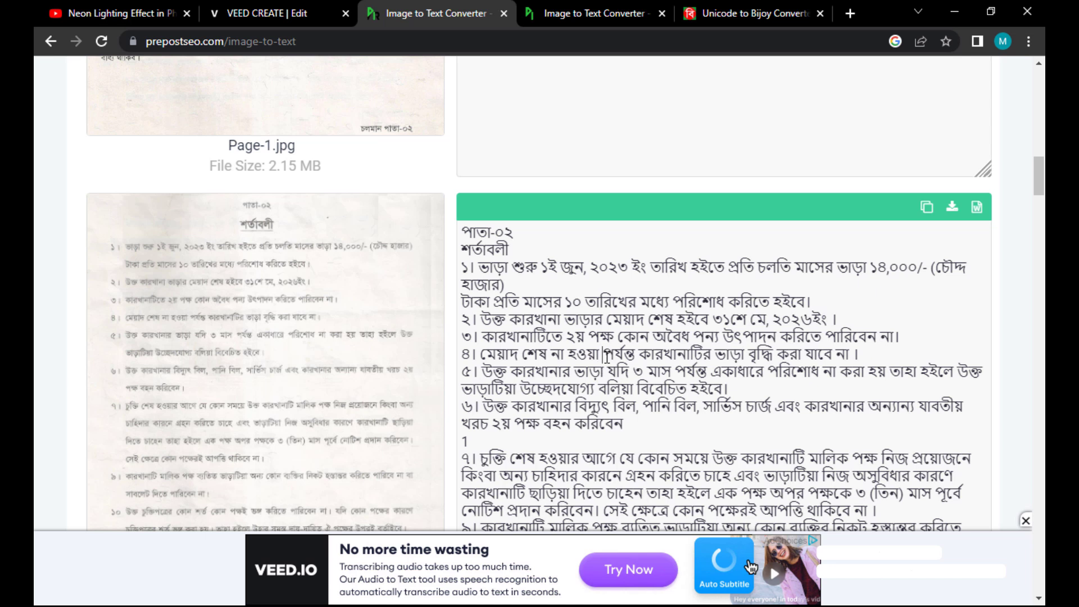
pyautogui.hotkey('ctrl', 'a')
pyautogui.hotkey('ctrl', 'x')
pyautogui.click(725, 13)
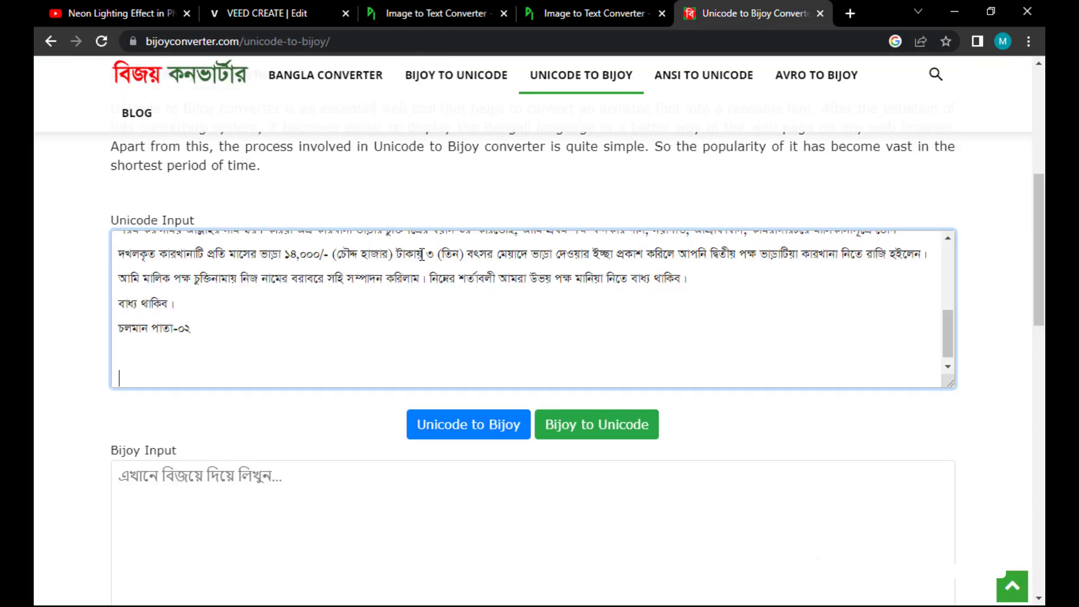
pyautogui.hotkey('ctrl', 'v')
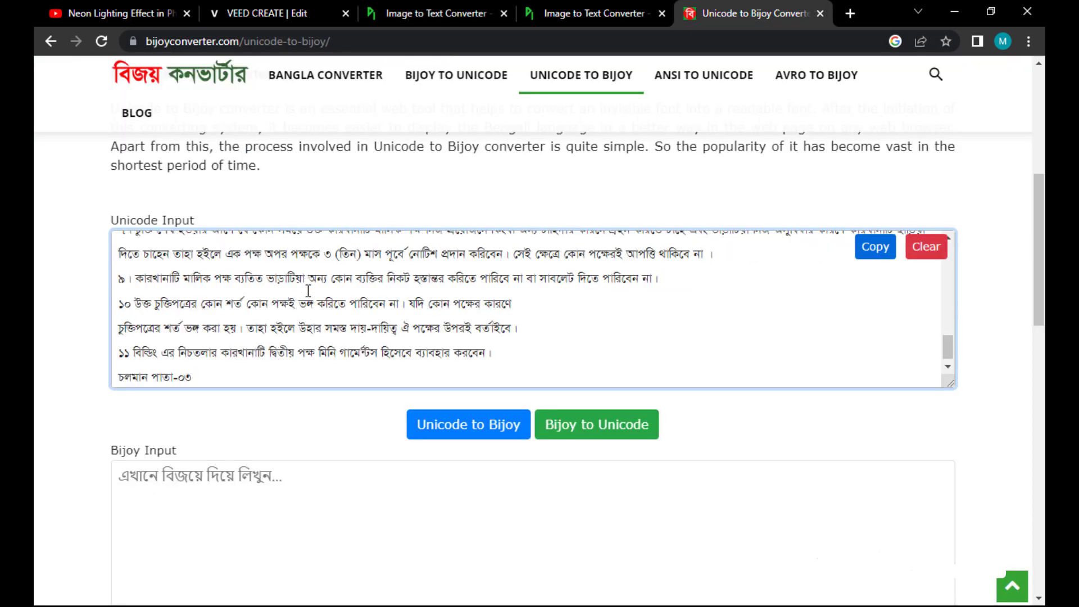
pyautogui.scroll(-1, 308, 291)
# Cut the extracted text of Page-3.jpg from the image-to-text results and paste it at the end of the Unicode Input text
pyautogui.click(447, 12)
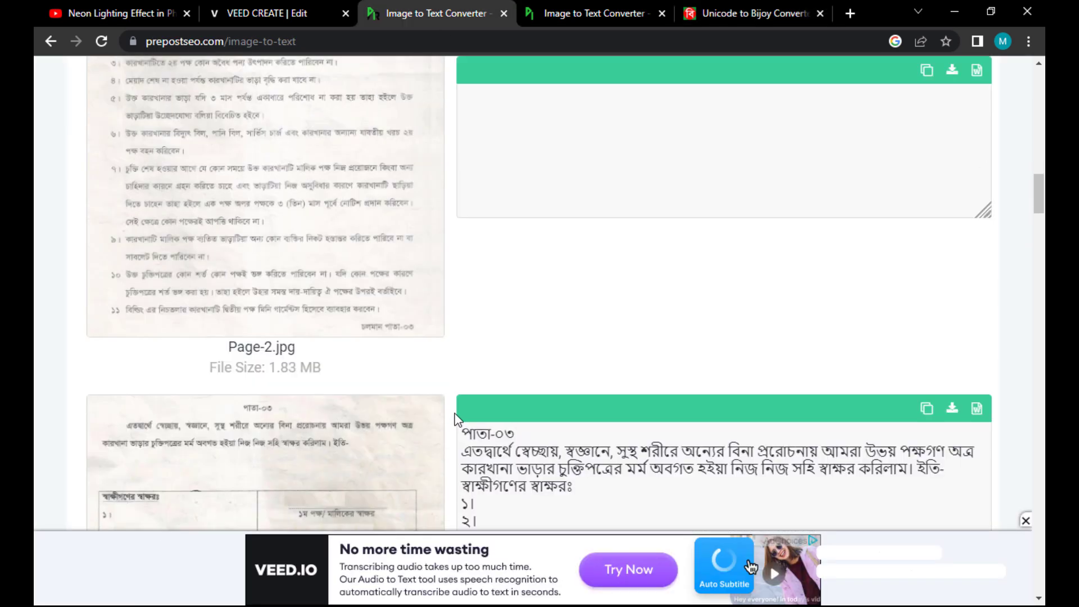
pyautogui.scroll(-4, 456, 418)
pyautogui.hotkey('ctrl', 'a')
pyautogui.hotkey('ctrl', 'x')
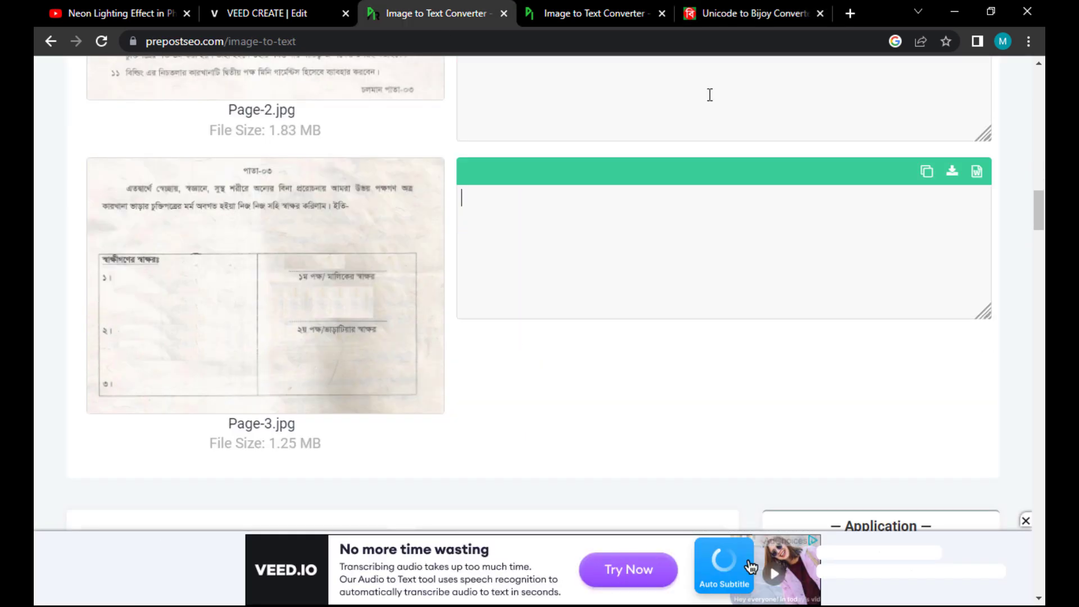
pyautogui.click(736, 5)
pyautogui.click(287, 361)
pyautogui.hotkey('ctrl', 'v')
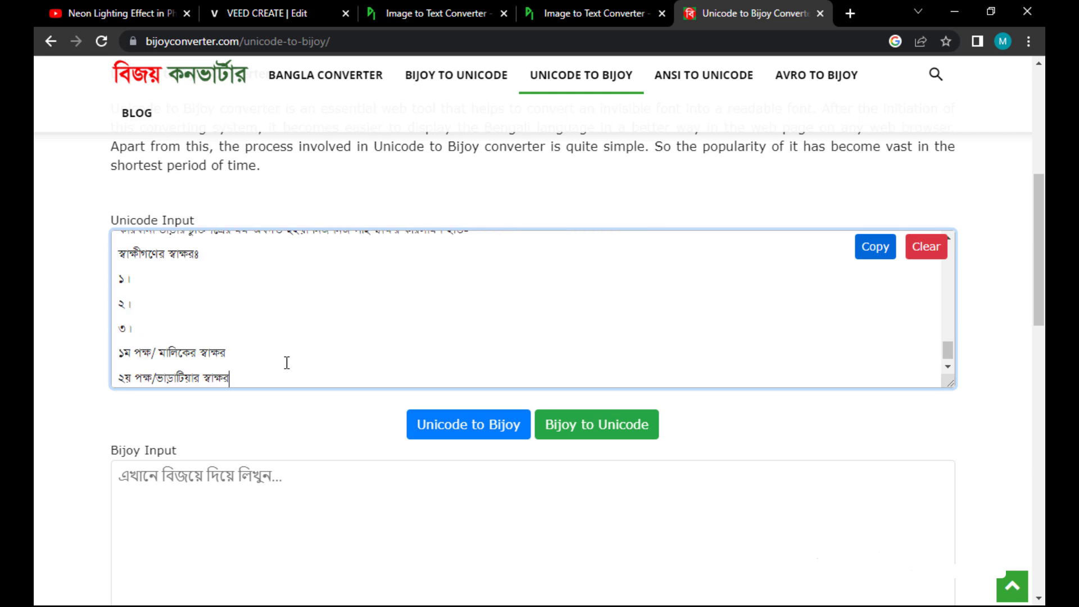
# Cut all the extracted text of 1.jpg from the result box in the second image-to-text tab
pyautogui.click(570, 13)
pyautogui.scroll(-2, 634, 391)
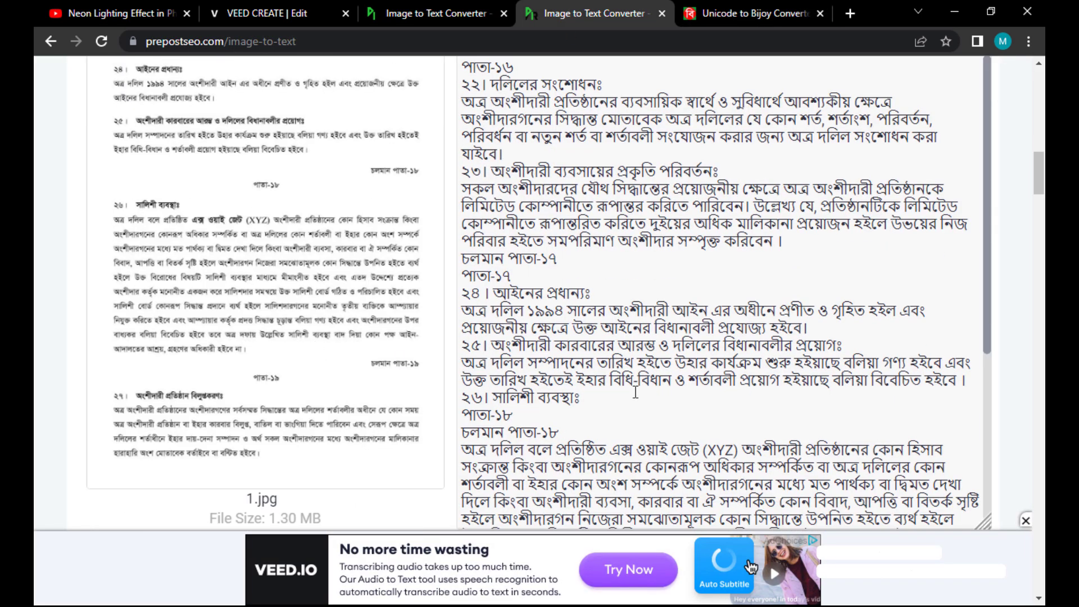
pyautogui.hotkey('ctrl', 'a')
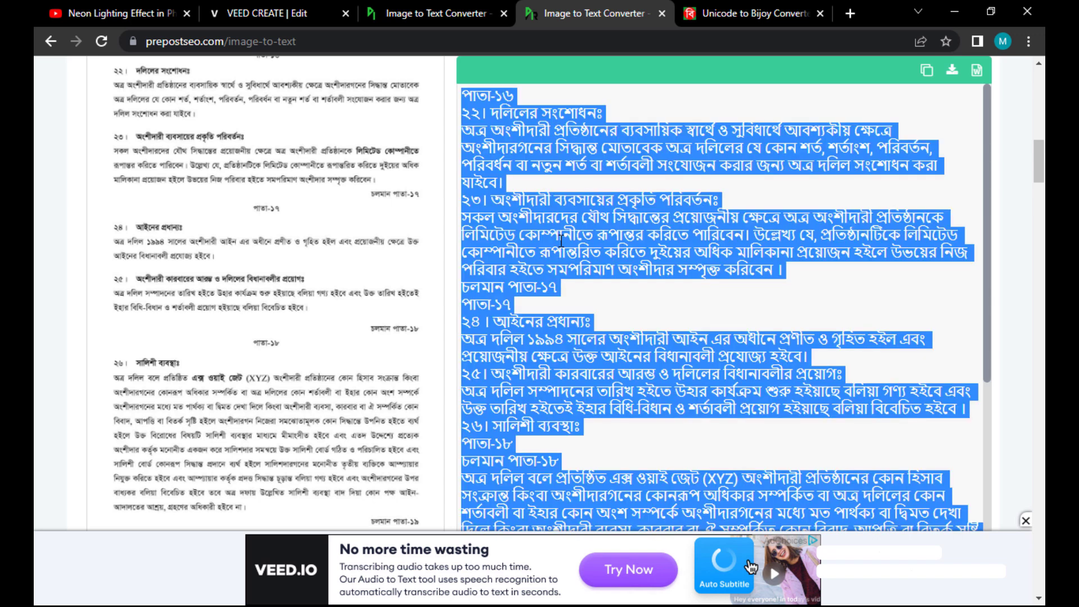
pyautogui.hotkey('ctrl', 'x')
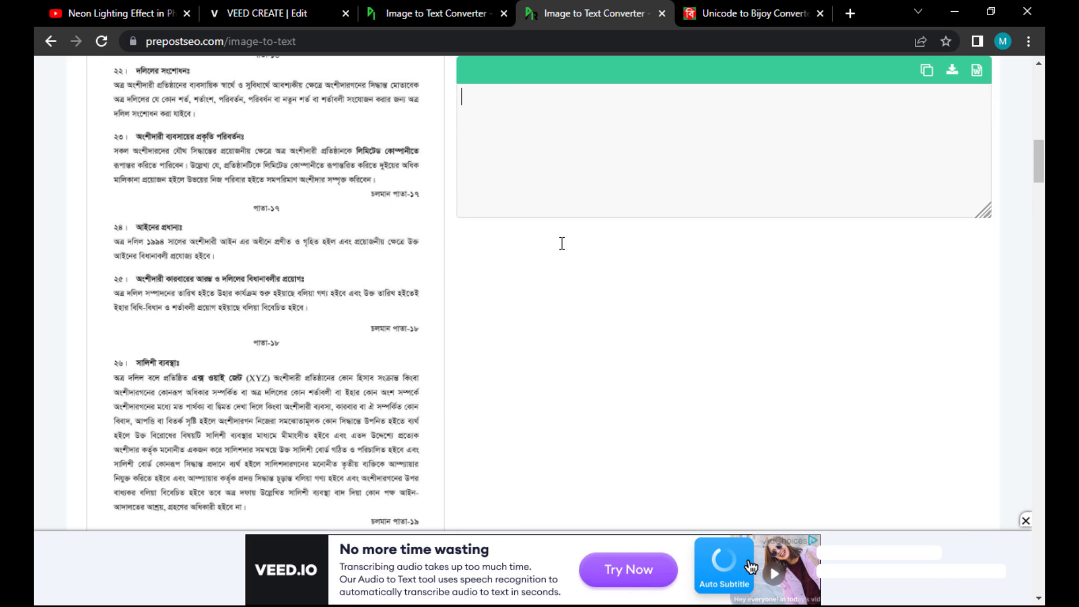
# Add line breaks after the Page-3 text in Unicode Input and paste the 1.jpg text there
pyautogui.click(729, 9)
pyautogui.scroll(-3, 749, 352)
pyautogui.scroll(-4, 272, 411)
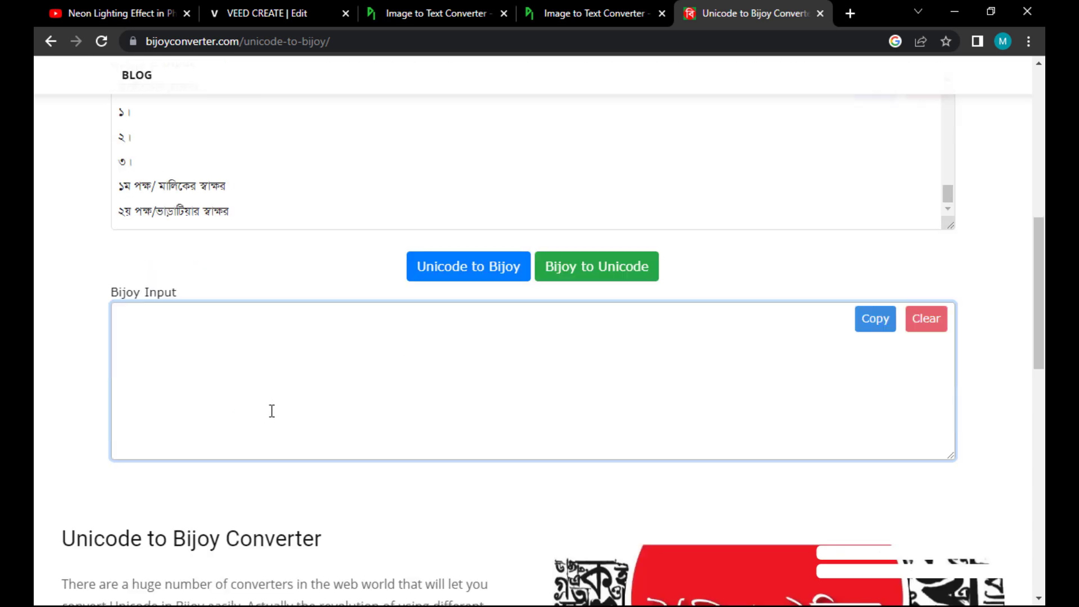
pyautogui.click(256, 211)
pyautogui.press('Return')
pyautogui.press('Return')
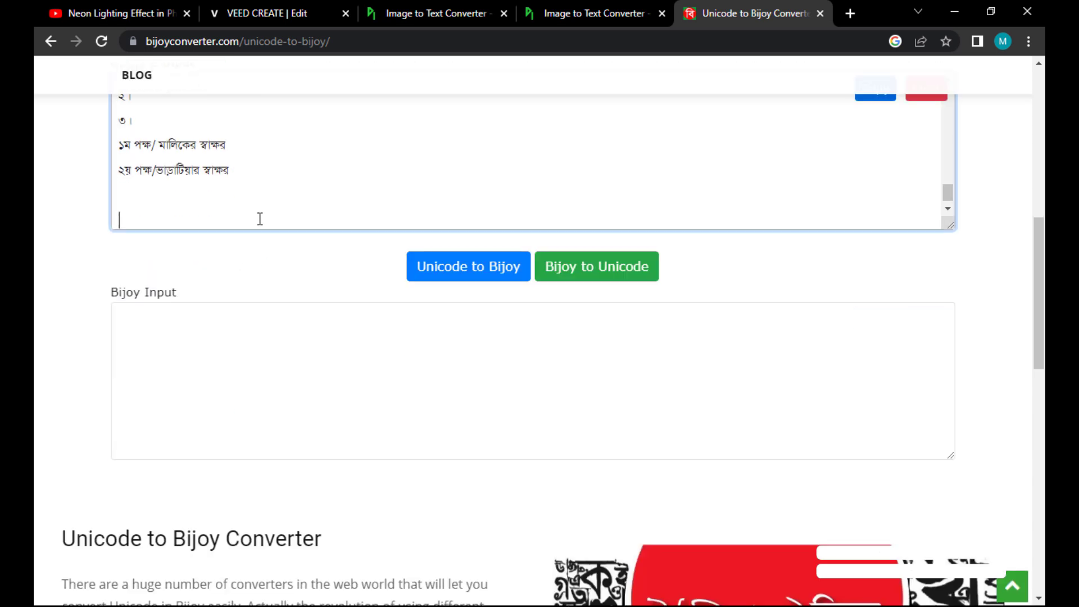
pyautogui.press('Return')
pyautogui.press('Return')
pyautogui.hotkey('ctrl', 'v')
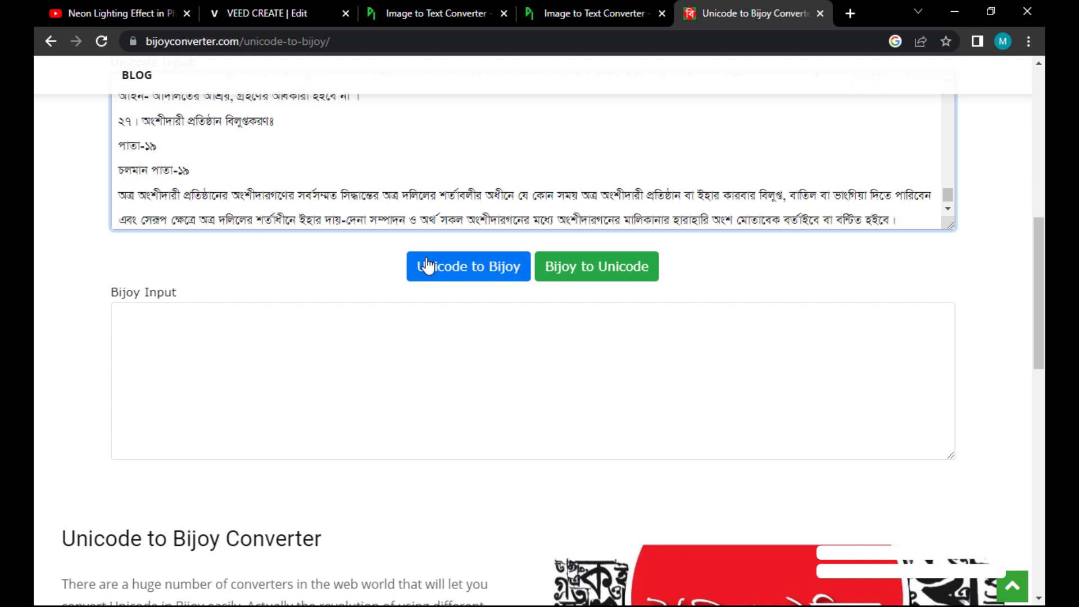
# Convert the collected Unicode text to Bijoy and cut the entire converted text from the Bijoy Input box
pyautogui.scroll(4, 466, 275)
pyautogui.scroll(-4, 438, 287)
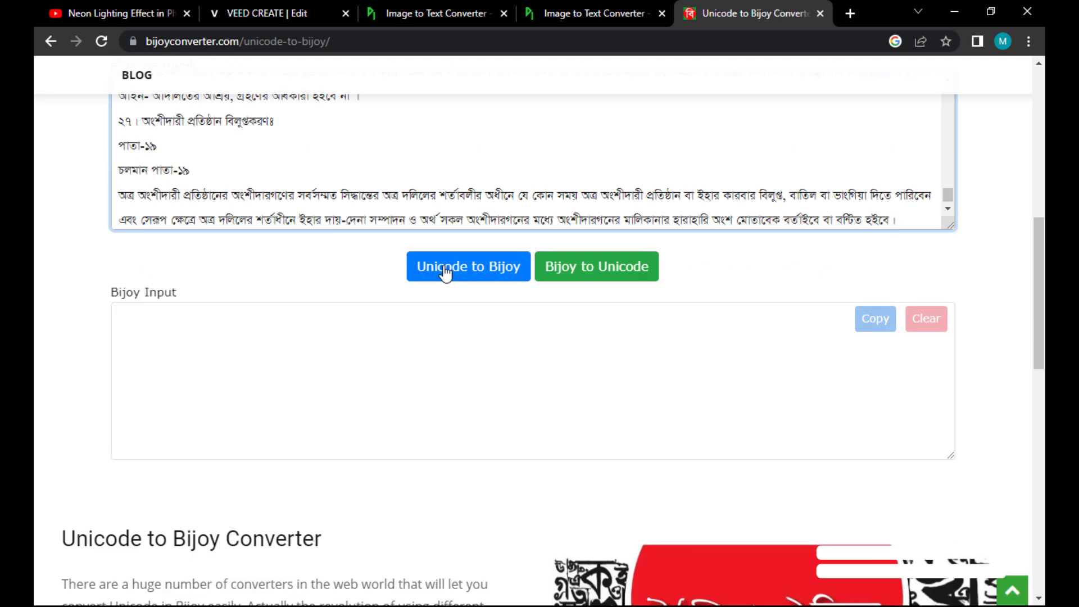
pyautogui.click(460, 274)
pyautogui.click(213, 323)
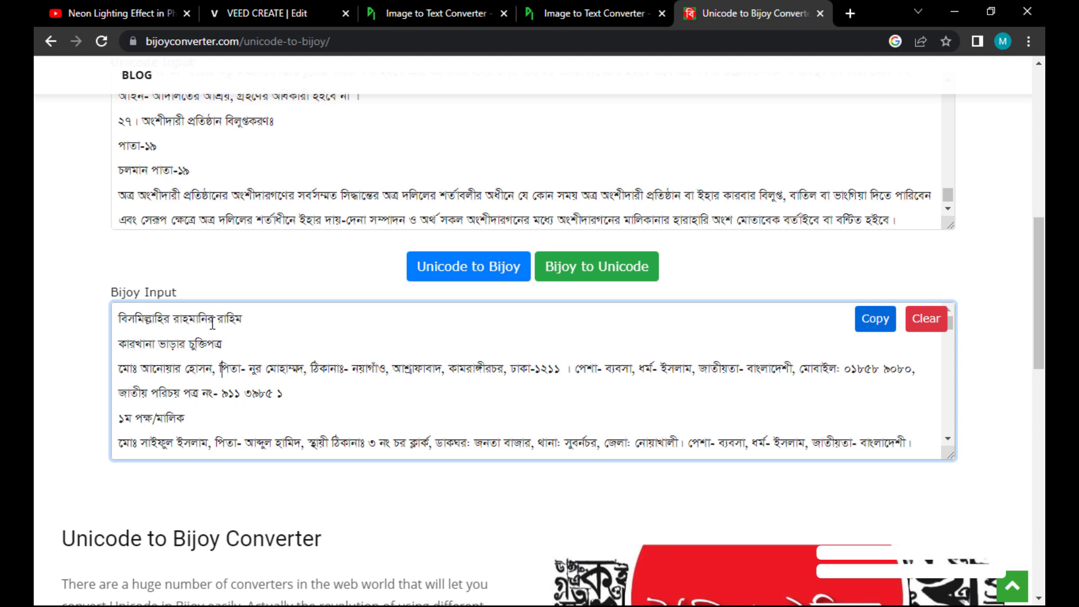
pyautogui.scroll(-10, 258, 371)
pyautogui.hotkey('ctrl', 'a')
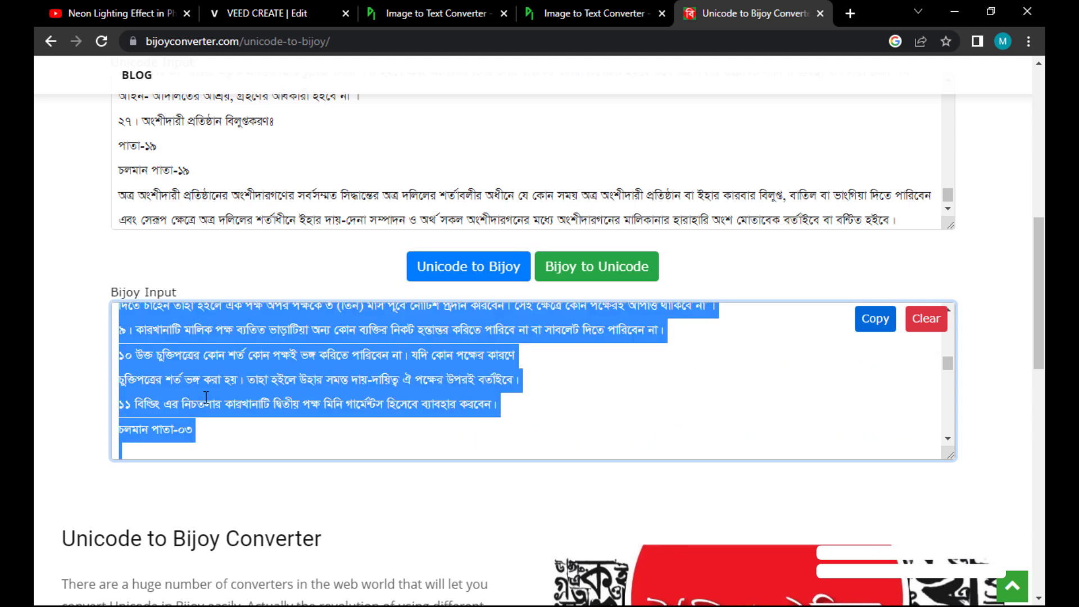
pyautogui.hotkey('ctrl', 'x')
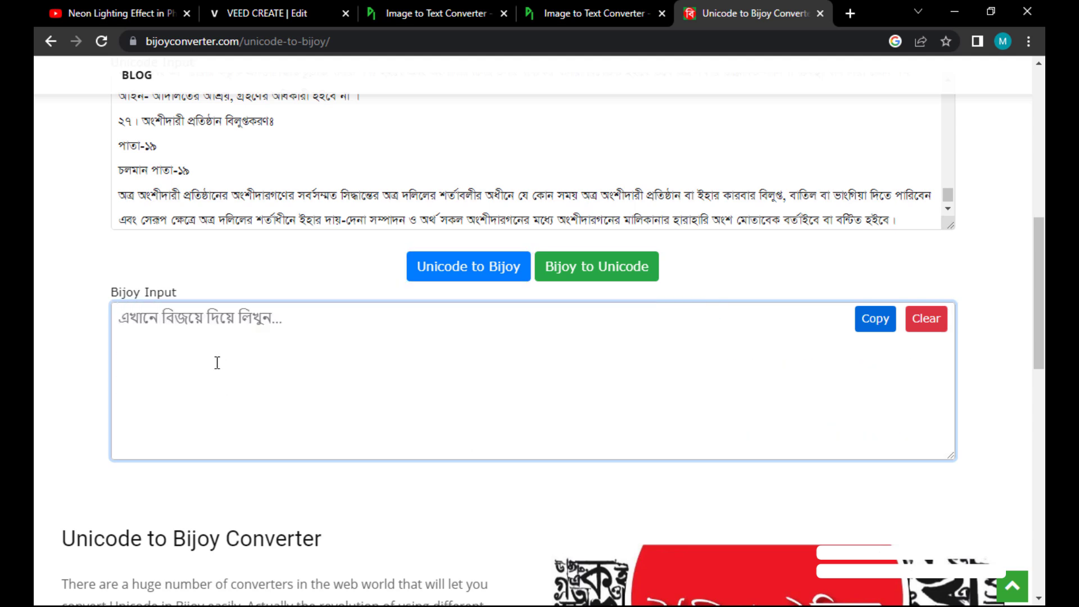
# Switch to Microsoft Word and create a new blank document
pyautogui.hotkey('alt', 'Tab')
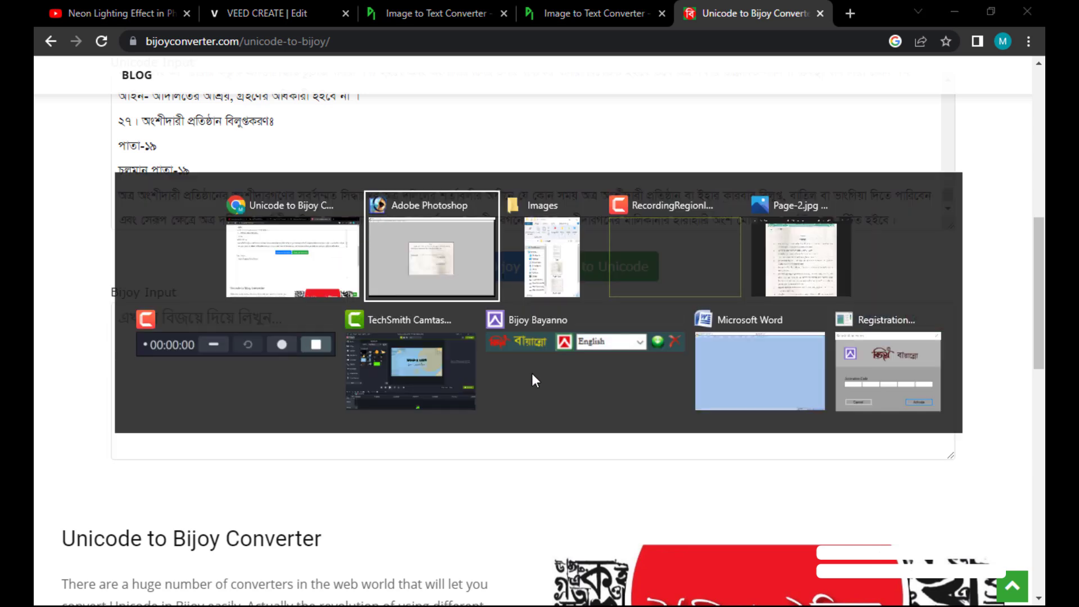
pyautogui.click(742, 363)
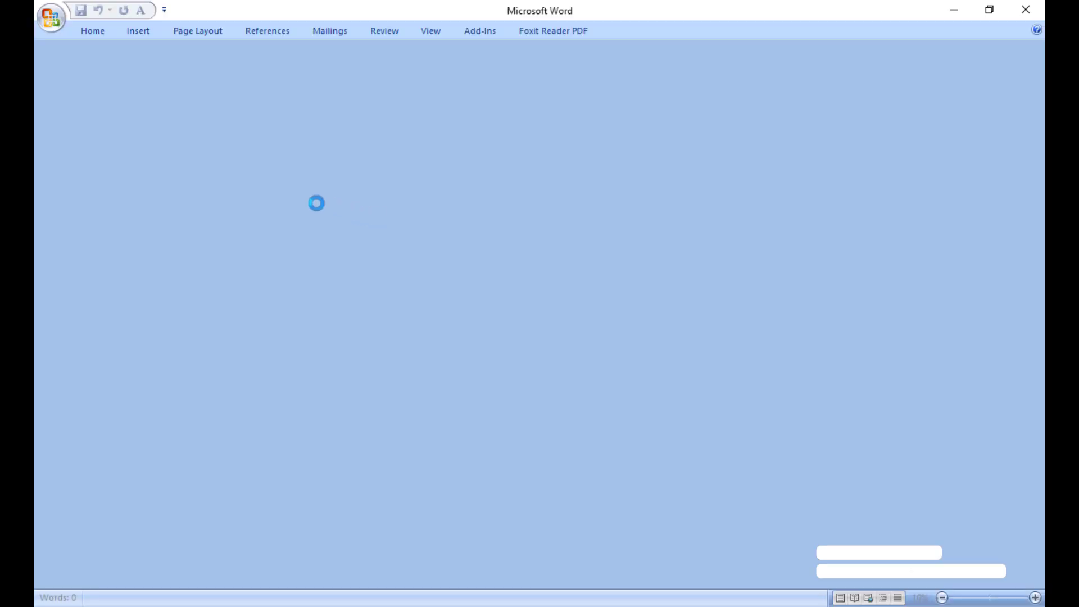
pyautogui.click(51, 22)
pyautogui.click(86, 52)
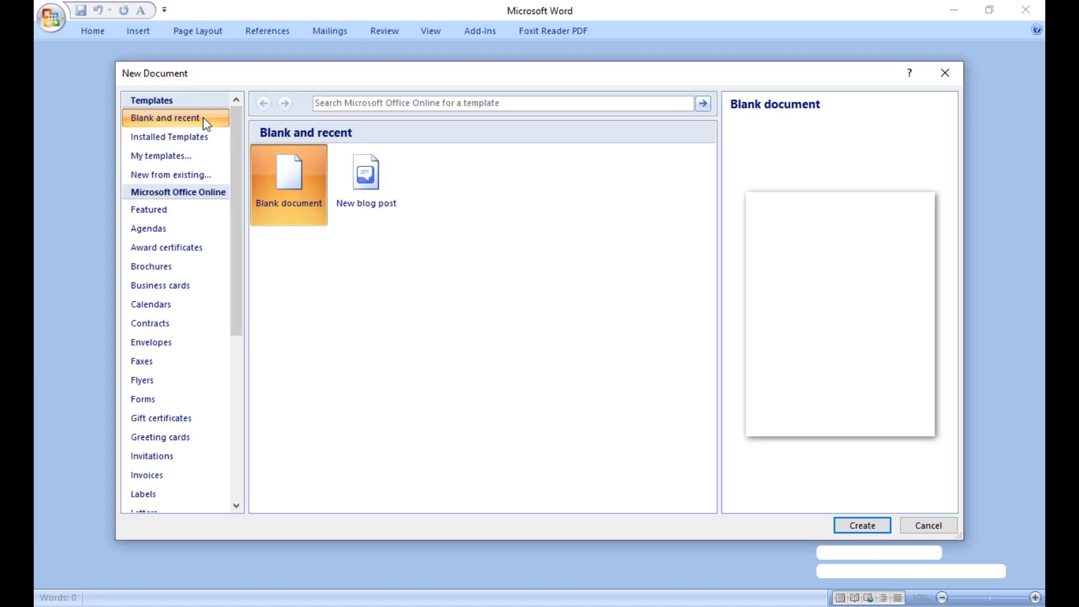
pyautogui.click(862, 525)
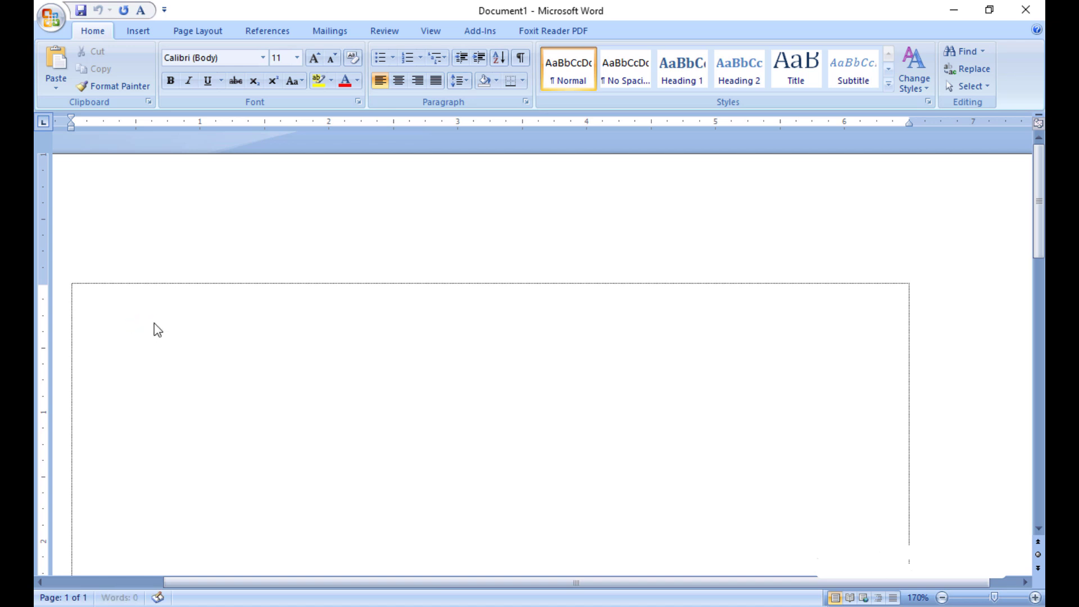
# Paste the converted Bijoy text into the blank document and return to its beginning
pyautogui.hotkey('ctrl', 'v')
pyautogui.scroll(5, 309, 368)
pyautogui.scroll(20, 317, 368)
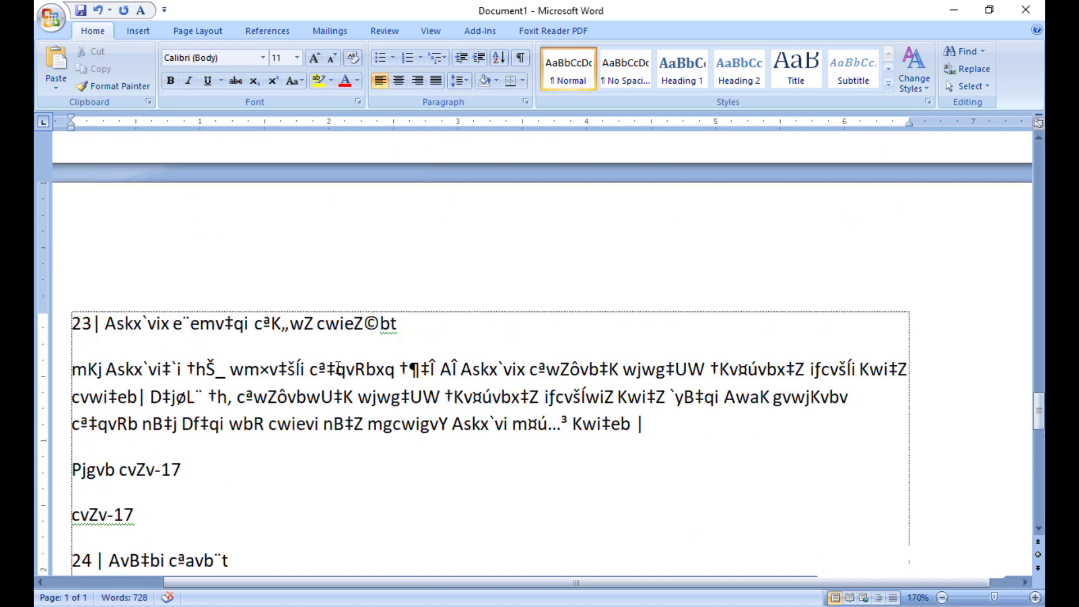
pyautogui.scroll(20, 304, 368)
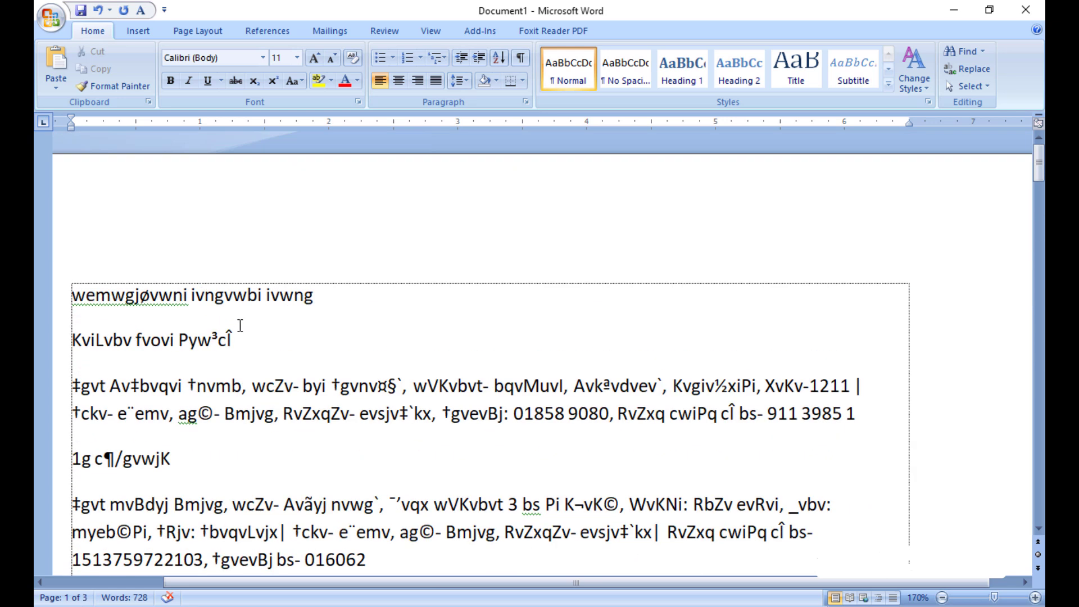
# Set the font of the entire document text to SutonnyMJ
pyautogui.hotkey('ctrl', 'a')
pyautogui.click(188, 58)
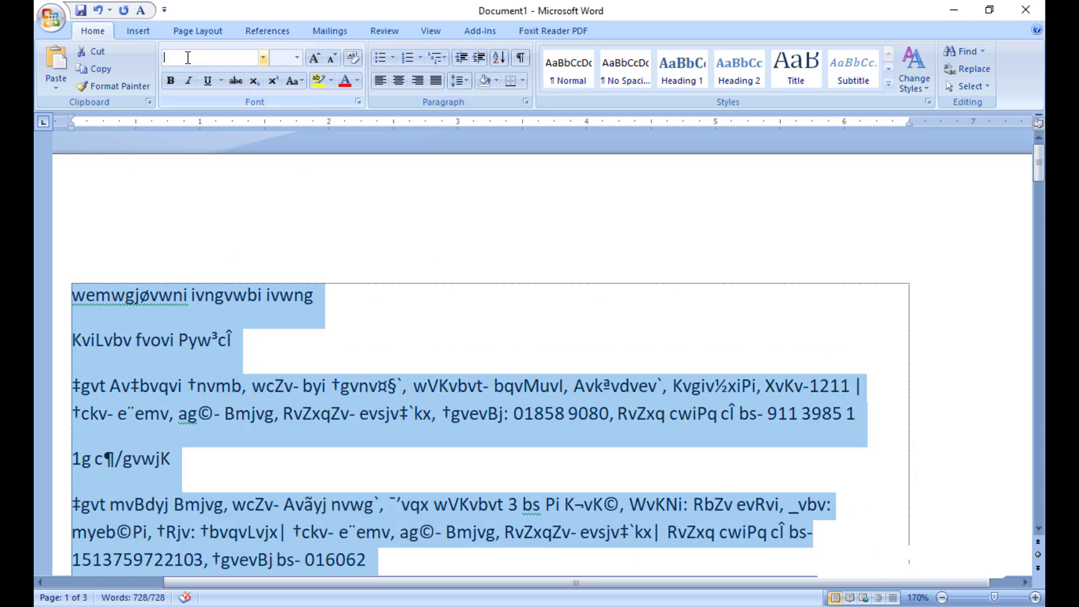
pyautogui.write('SutonnyMJ')
pyautogui.press('Return')
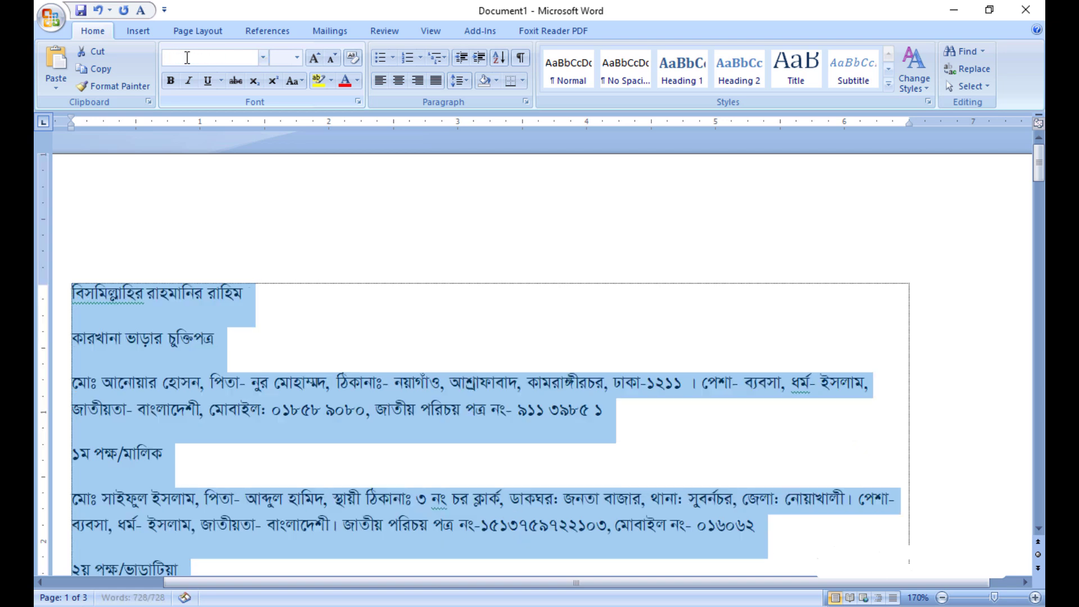
pyautogui.scroll(-6, 404, 385)
pyautogui.click(429, 361)
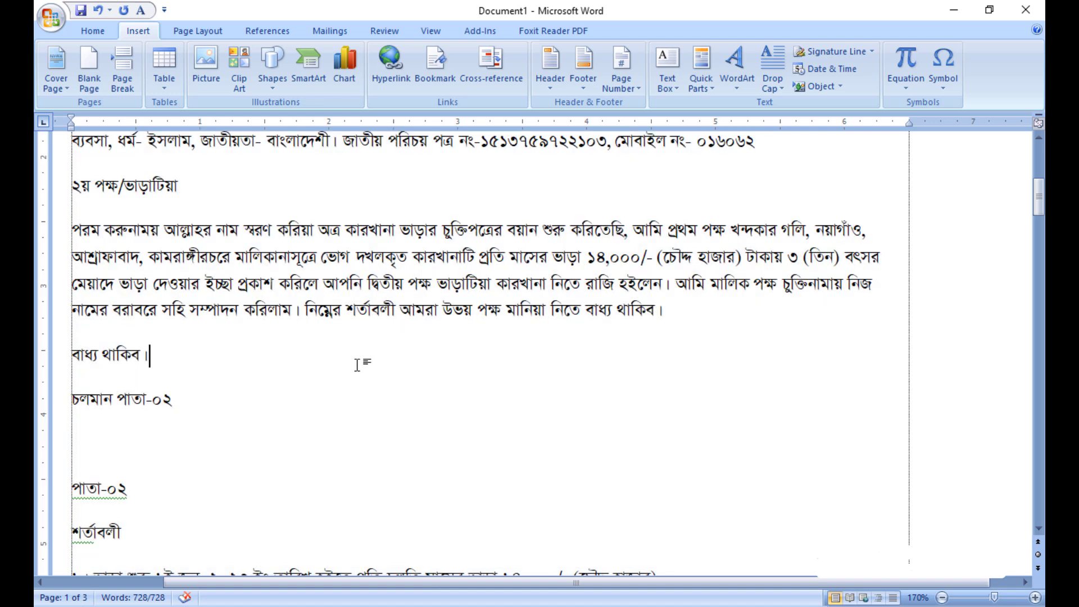
pyautogui.scroll(8, 269, 298)
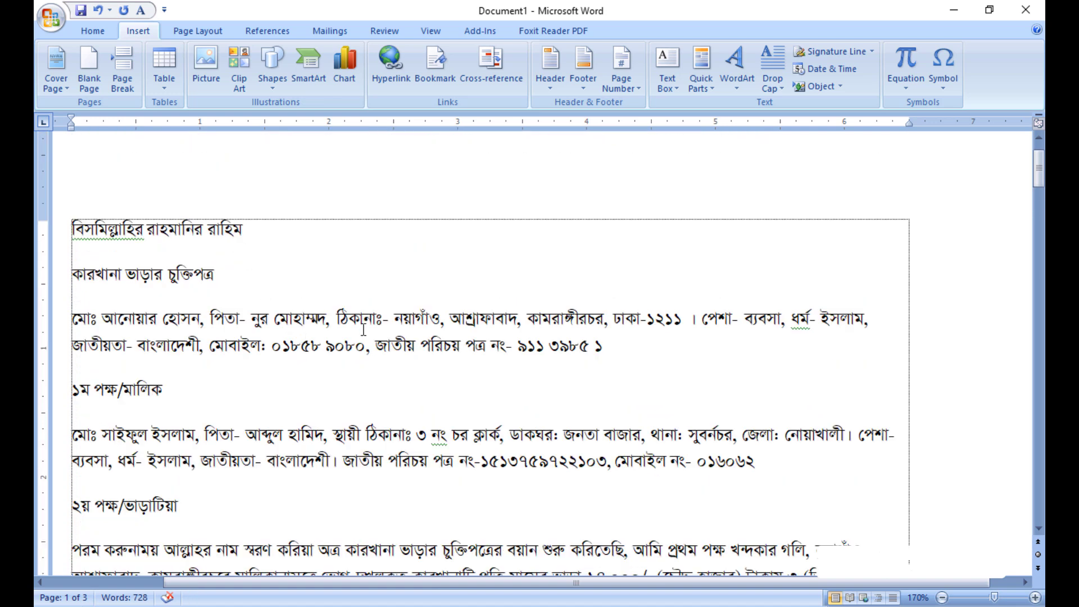
# Increase the font size of the entire document text to 16
pyautogui.hotkey('ctrl', 'a')
pyautogui.hotkey('ctrl', ']')
pyautogui.hotkey('ctrl', ']')
pyautogui.hotkey('ctrl', ']')
pyautogui.hotkey('ctrl', ']')
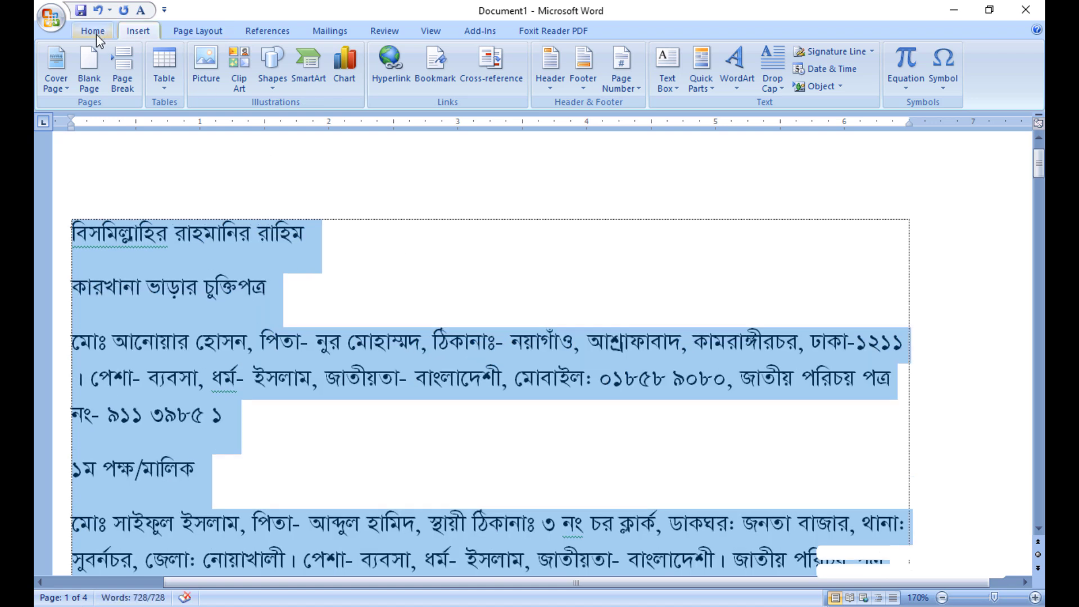
pyautogui.click(96, 33)
pyautogui.hotkey('ctrl', ']')
pyautogui.click(296, 298)
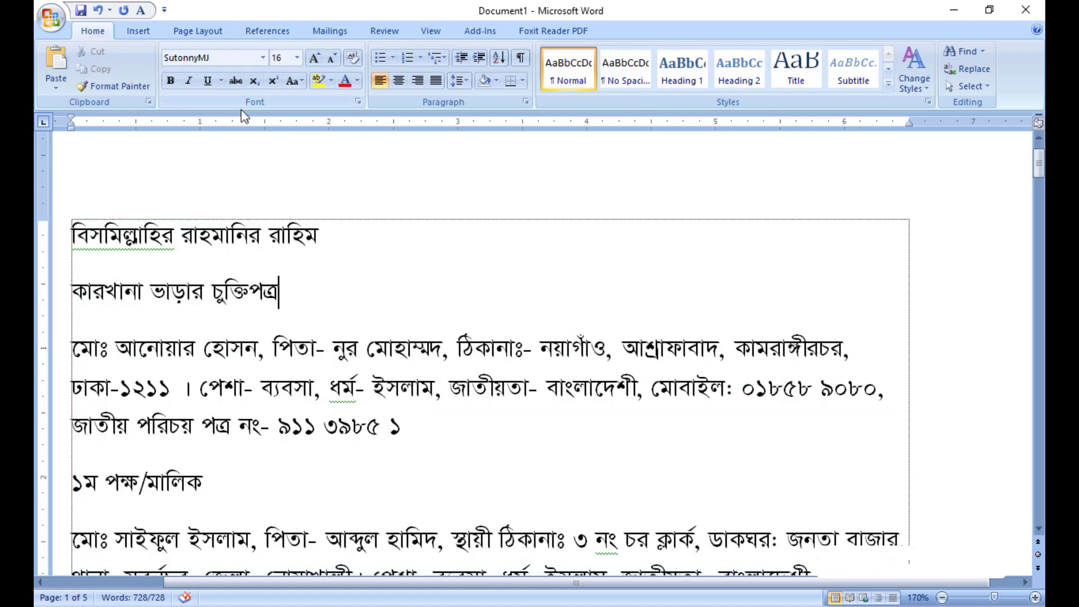
# Centre the two heading lines বিসমিল্লাহির রাহমানির রাহিম and কারখানা ভাড়ার চুক্তিপত্র
pyautogui.click(295, 237)
pyautogui.hotkey('ctrl', 'e')
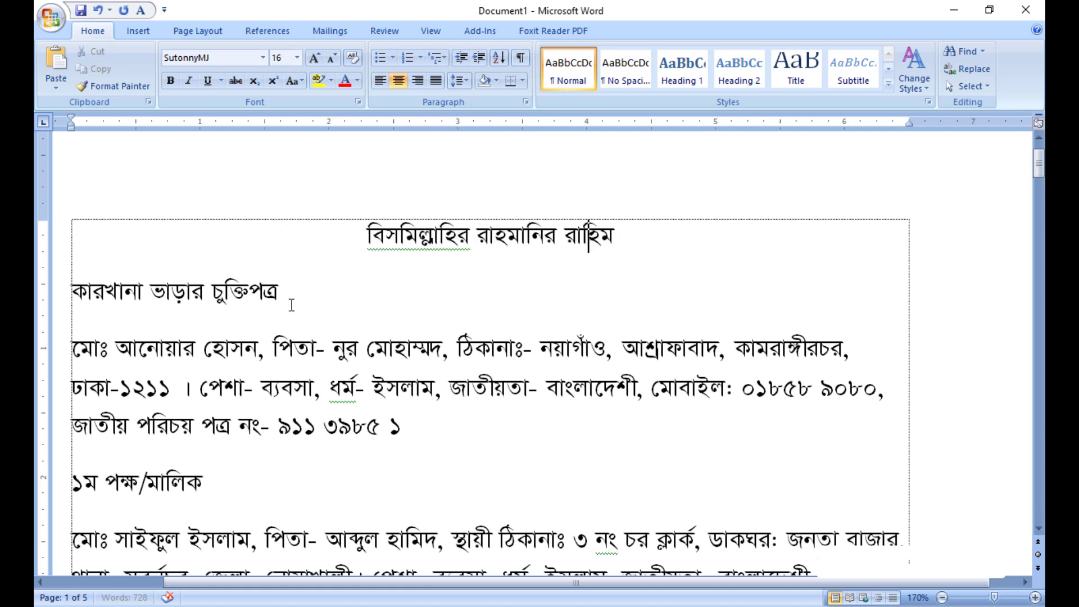
pyautogui.hotkey('ctrl', 'e')
pyautogui.scroll(-2, 425, 368)
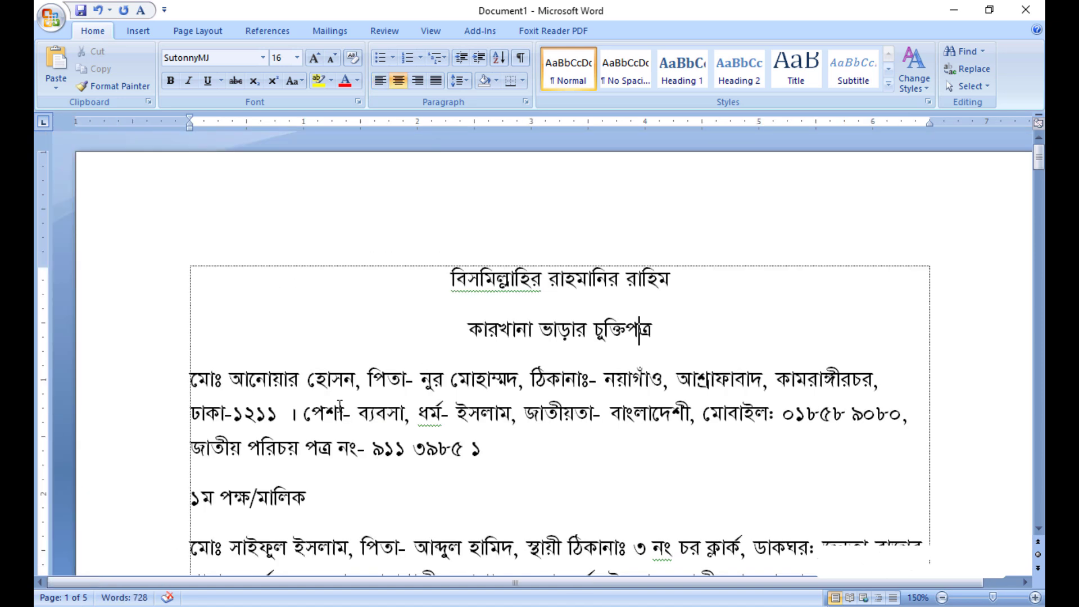
# Right-align the lines ১ম পক্ষ/মালিক and ২য় পক্ষ/ভাড়াটিয়া and put a row of dots before each
pyautogui.scroll(-2, 339, 404)
pyautogui.click(298, 390)
pyautogui.hotkey('ctrl', 'r')
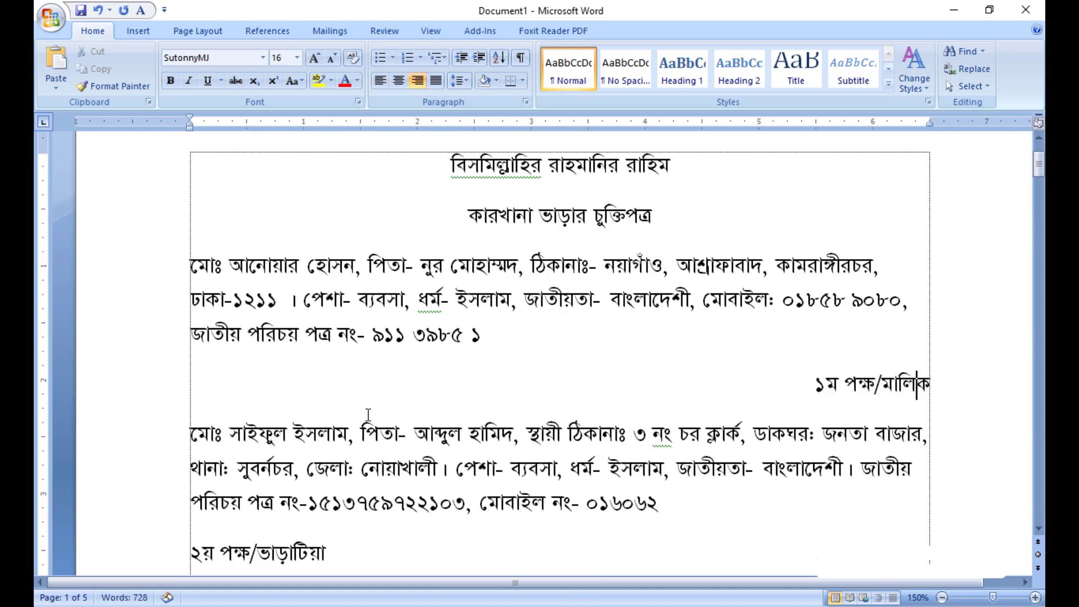
pyautogui.scroll(-1, 336, 435)
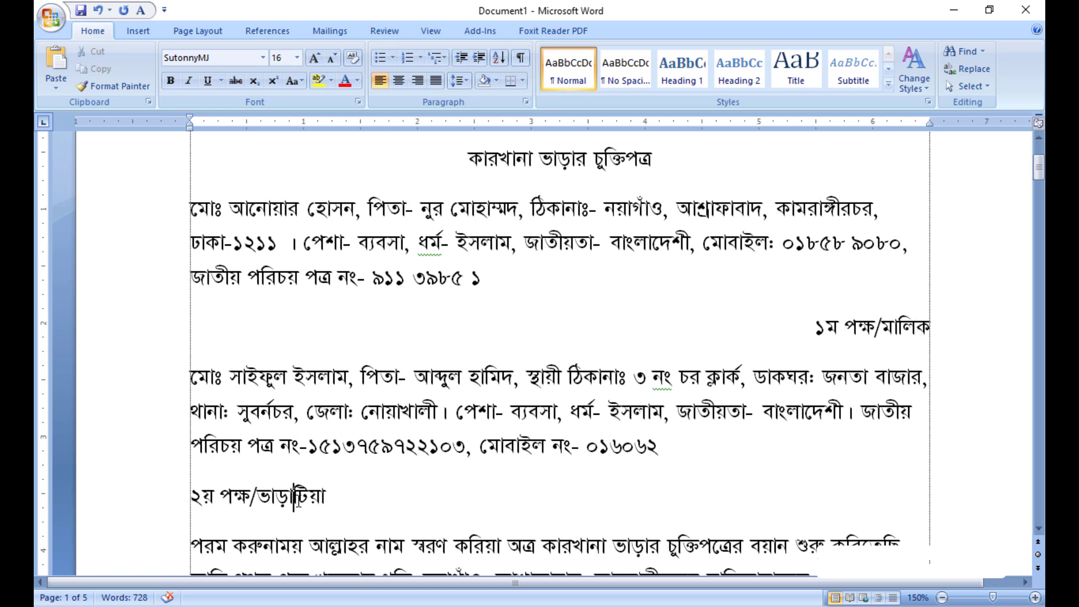
pyautogui.hotkey('ctrl', 'r')
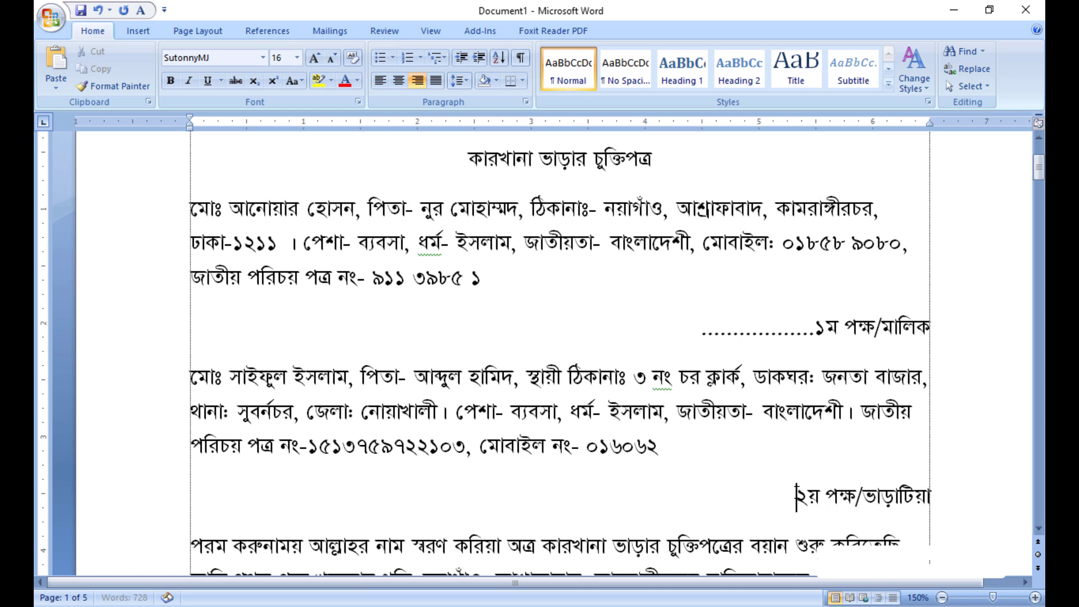
pyautogui.scroll(-6, 642, 459)
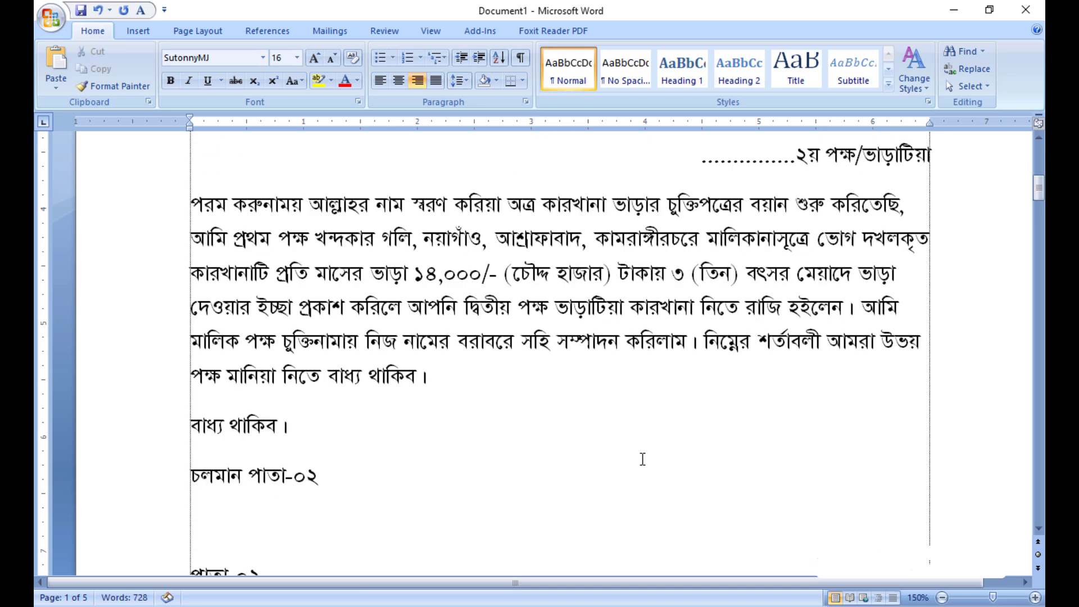
# Right-align the line চলমান পাতা-০২ and add blank lines above it
pyautogui.hotkey('ctrl', 'r')
pyautogui.click(417, 428)
pyautogui.press('Return')
pyautogui.press('Return')
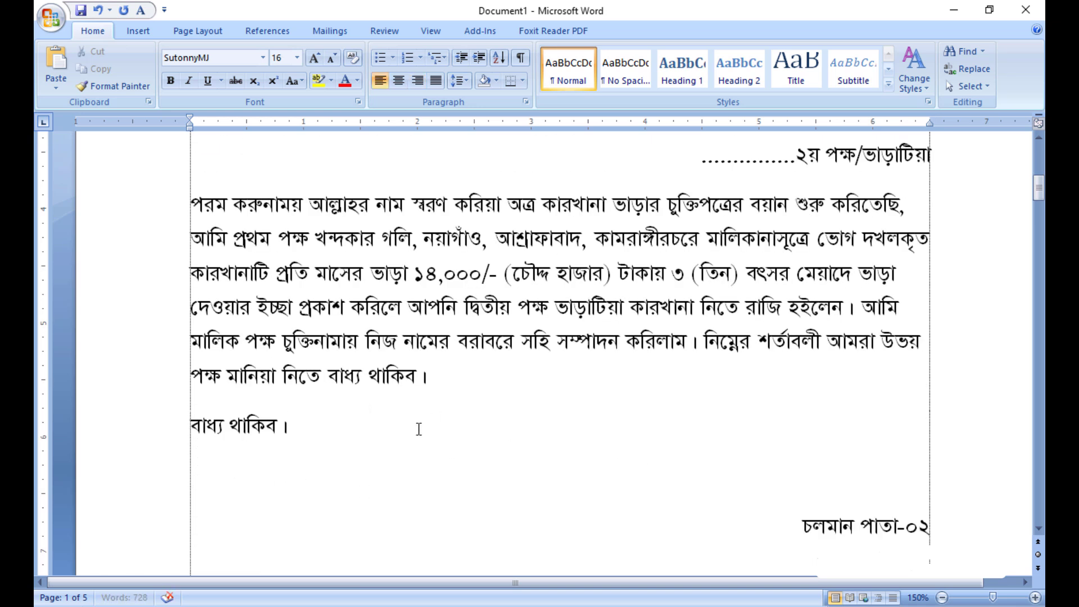
# Move পাতা-০২ to the top of the second page without blank lines above it and centre it
pyautogui.scroll(-4, 909, 339)
pyautogui.press('Return')
pyautogui.click(922, 388)
pyautogui.press('Return')
pyautogui.press('Return')
pyautogui.press('Return')
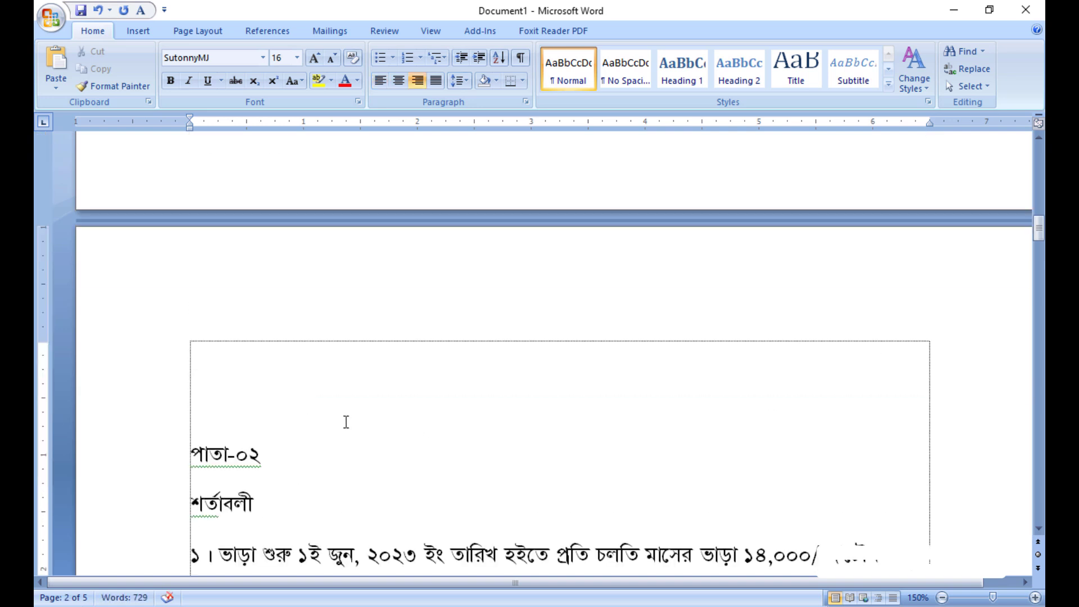
pyautogui.press('Delete')
pyautogui.press('Delete')
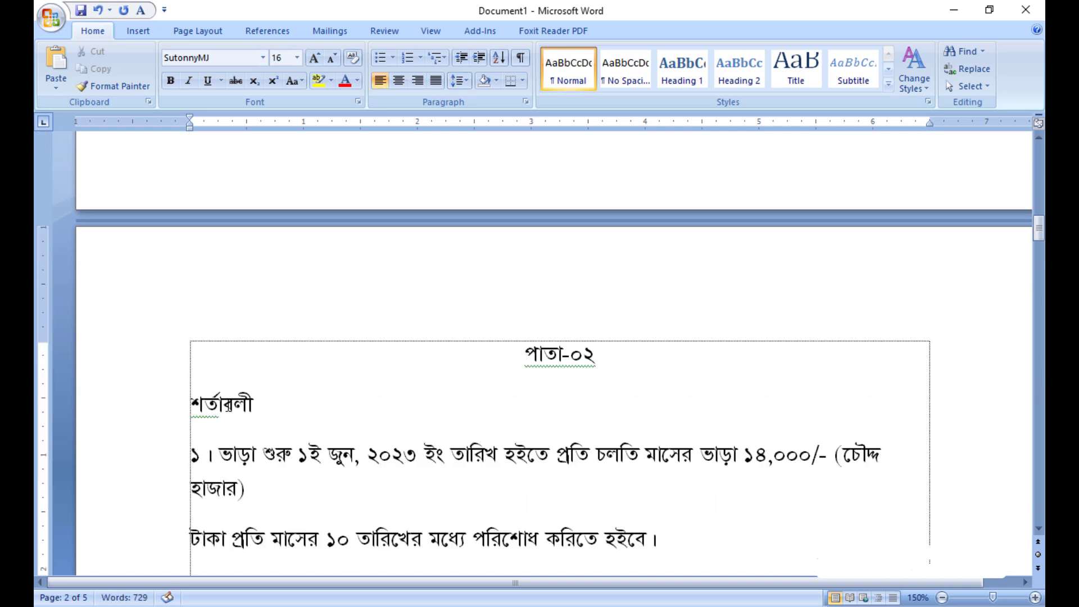
# Centre the heading শর্তাবলী and enlarge it to size 21
pyautogui.tripleClick(597, 394)
pyautogui.hotkey('ctrl', ']')
pyautogui.hotkey('ctrl', ']')
pyautogui.hotkey('ctrl', ']')
pyautogui.hotkey('ctrl', ']')
pyautogui.hotkey('ctrl', ']')
pyautogui.scroll(-2, 578, 448)
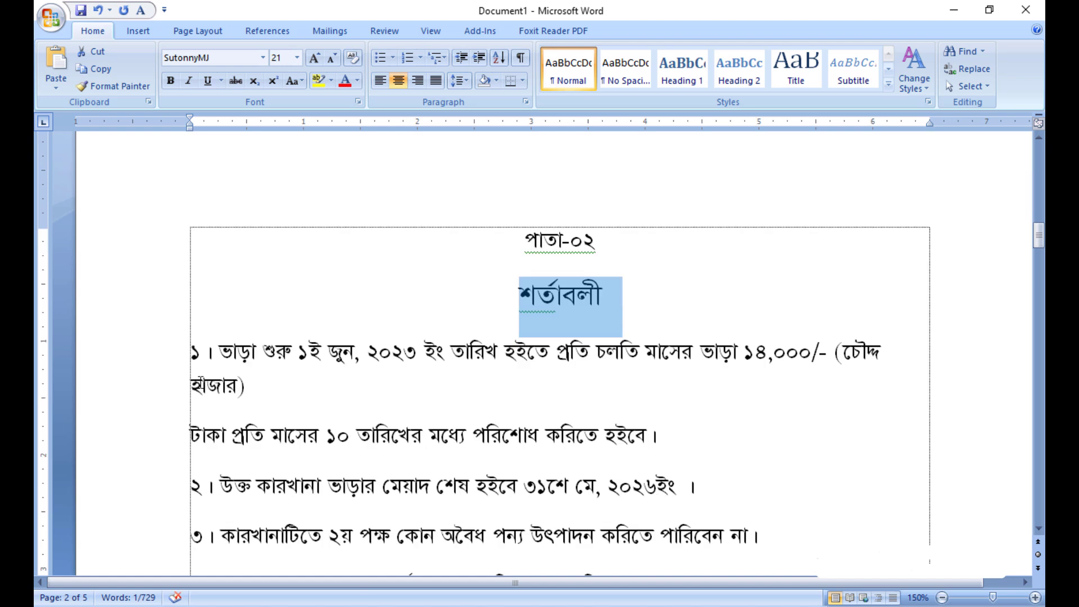
# Join the broken line of clause ১ into one paragraph and remove the blank line before clause ৭
pyautogui.click(194, 436)
pyautogui.press('BackSpace')
pyautogui.scroll(-3, 270, 433)
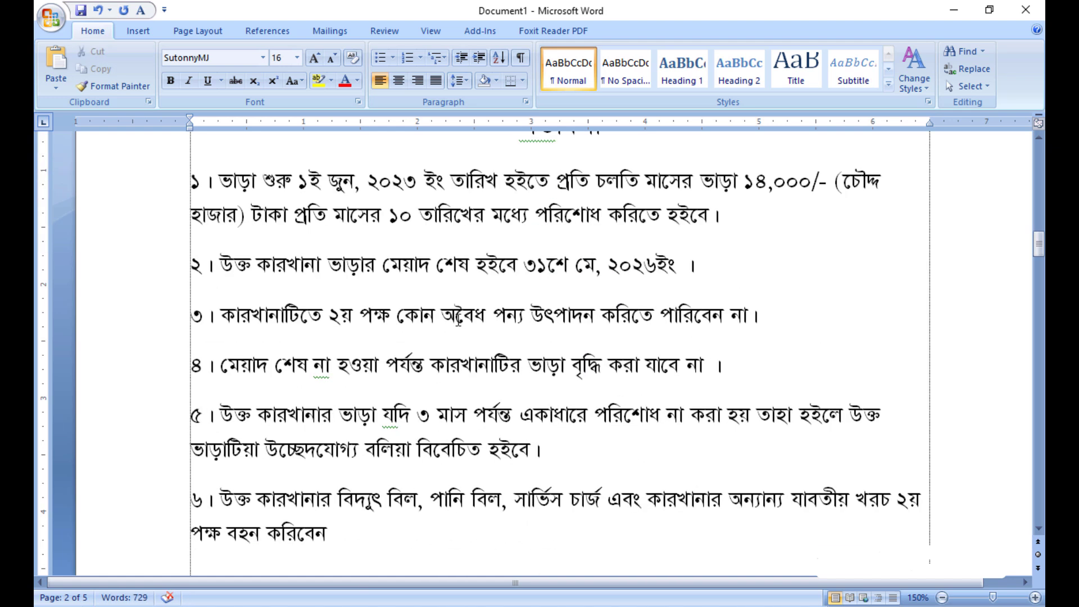
pyautogui.scroll(-5, 219, 300)
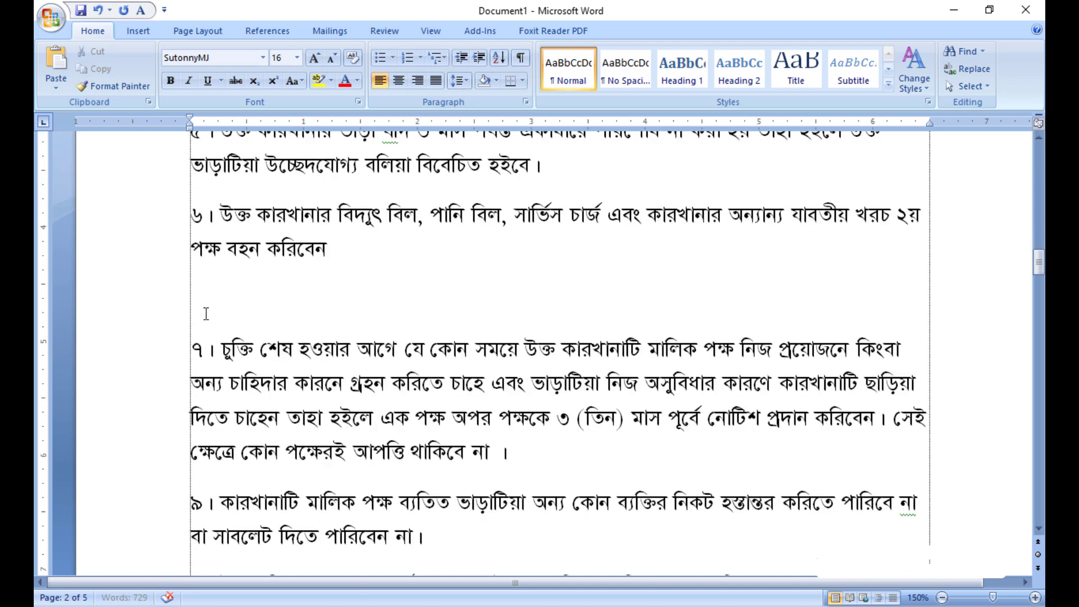
pyautogui.click(206, 314)
pyautogui.press('BackSpace')
pyautogui.scroll(-4, 301, 304)
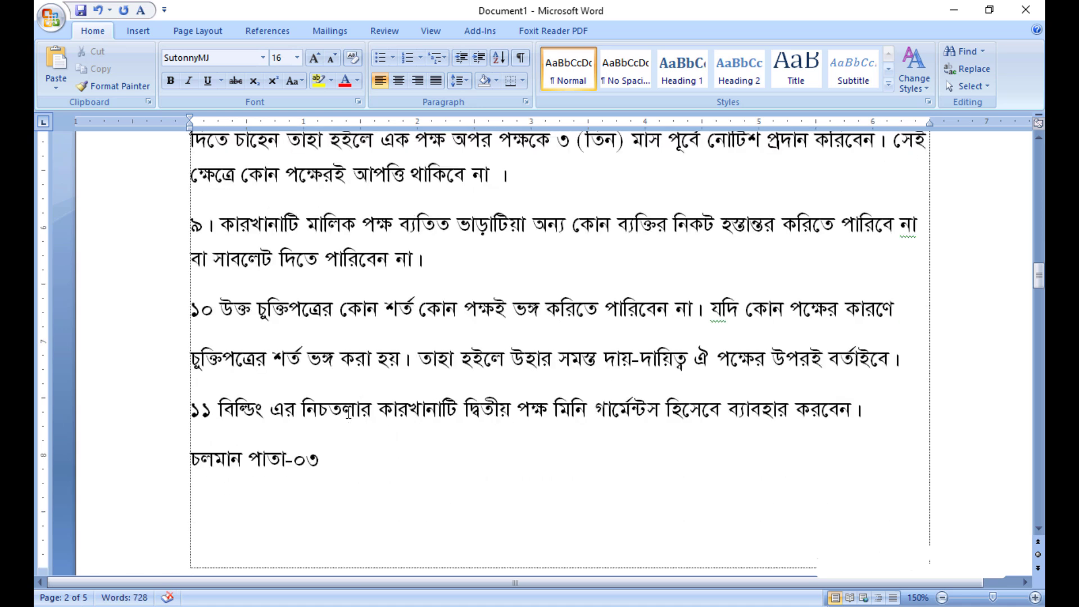
# Right-align চলমান পাতা-০৩ with a blank line above it and centre the heading line at the start of page three
pyautogui.click(836, 444)
pyautogui.scroll(-9, 920, 365)
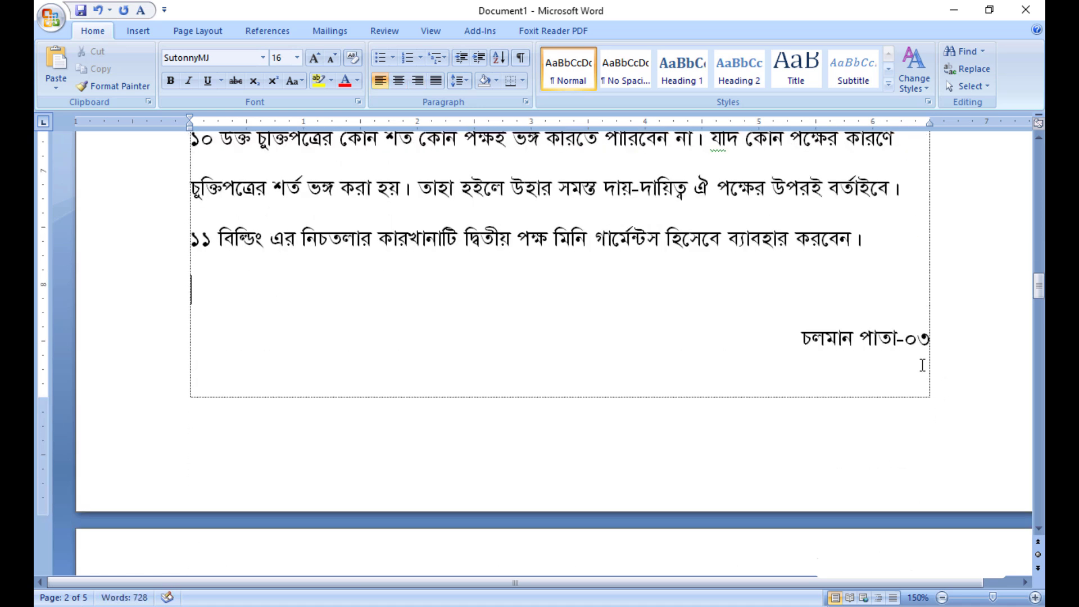
pyautogui.click(194, 365)
pyautogui.press('BackSpace')
pyautogui.hotkey('ctrl', 'e')
pyautogui.scroll(-7, 422, 441)
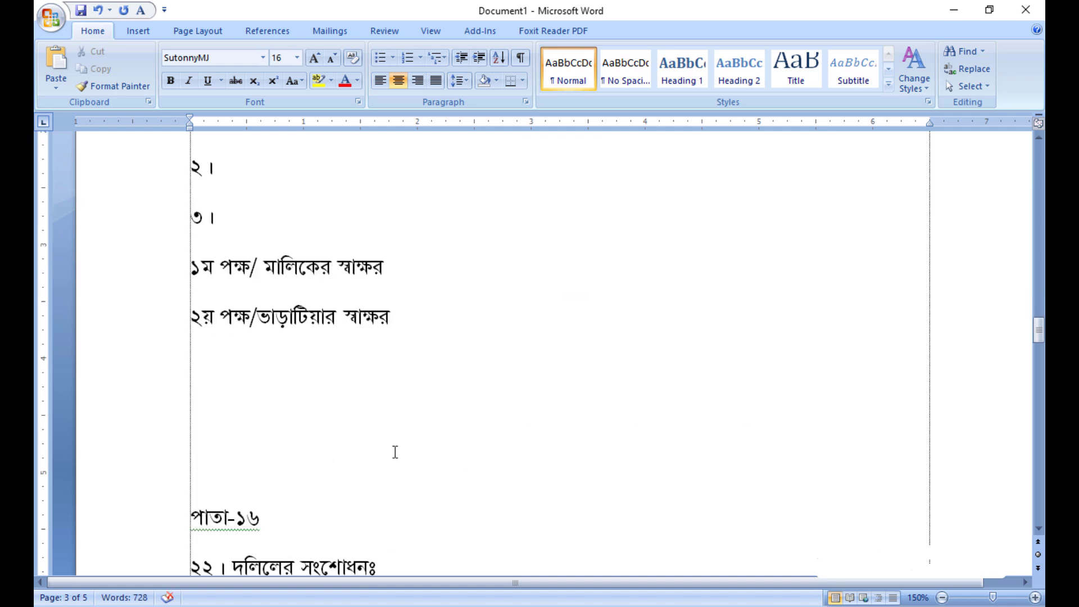
# Copy and remove the numbered witness lines and party signature lines under স্বাক্ষীগণের স্বাক্ষরঃ, and insert a page break before পাতা-১৬
pyautogui.scroll(3, 393, 450)
pyautogui.moveTo(410, 499); pyautogui.dragTo(185, 298)
pyautogui.hotkey('ctrl', 'c')
pyautogui.press('BackSpace')
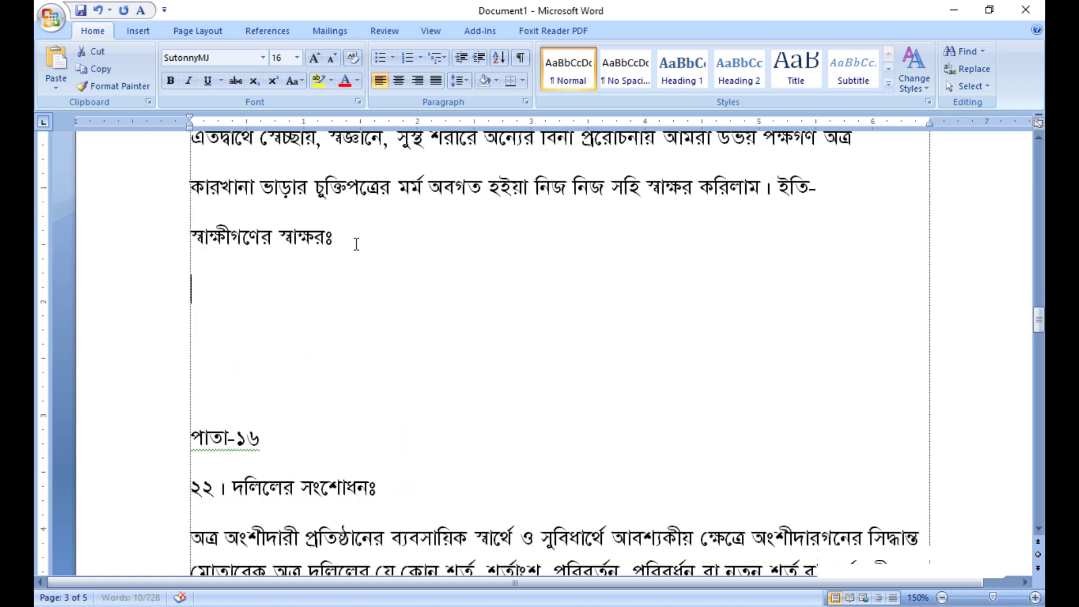
pyautogui.hotkey('ctrl', 'Return')
pyautogui.scroll(10, 331, 309)
# Insert a table with two columns and one row below স্বাক্ষীগণের স্বাক্ষরঃ and set it to No Border
pyautogui.click(338, 325)
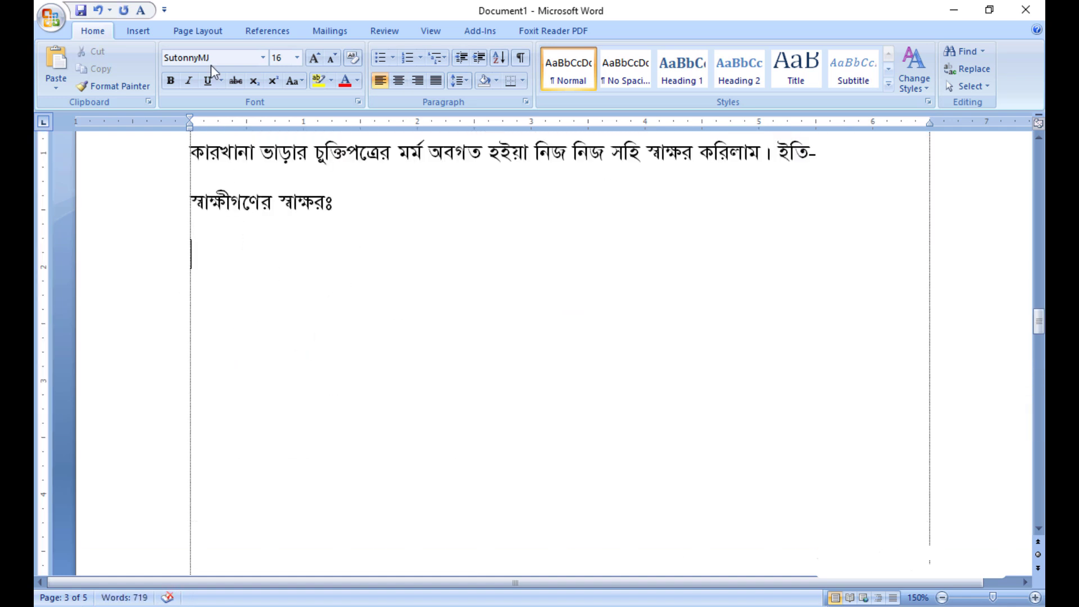
pyautogui.click(211, 31)
pyautogui.click(138, 31)
pyautogui.click(164, 68)
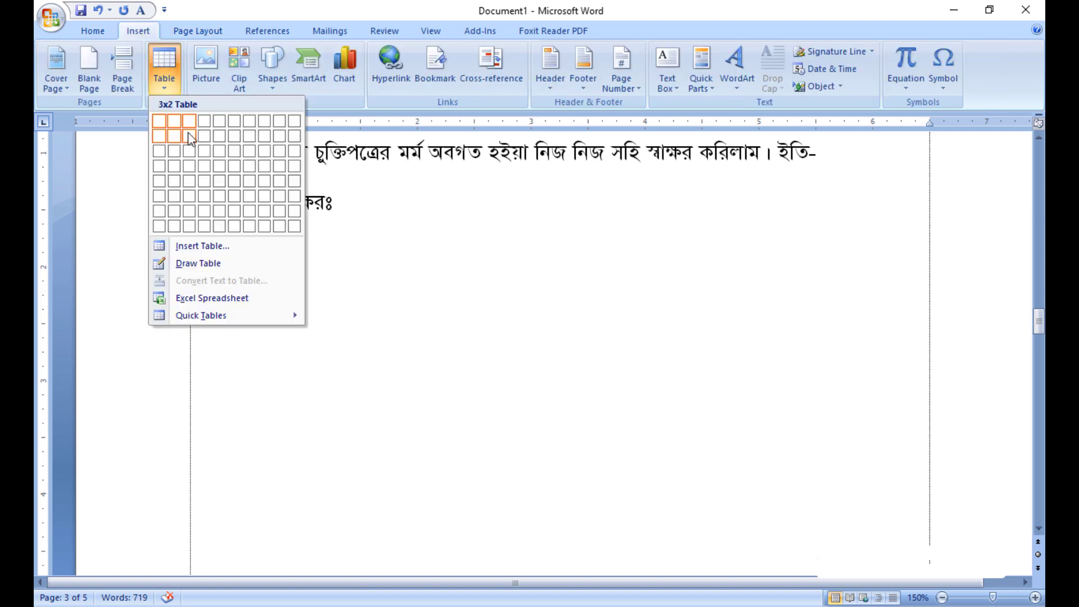
pyautogui.click(174, 123)
pyautogui.click(179, 255)
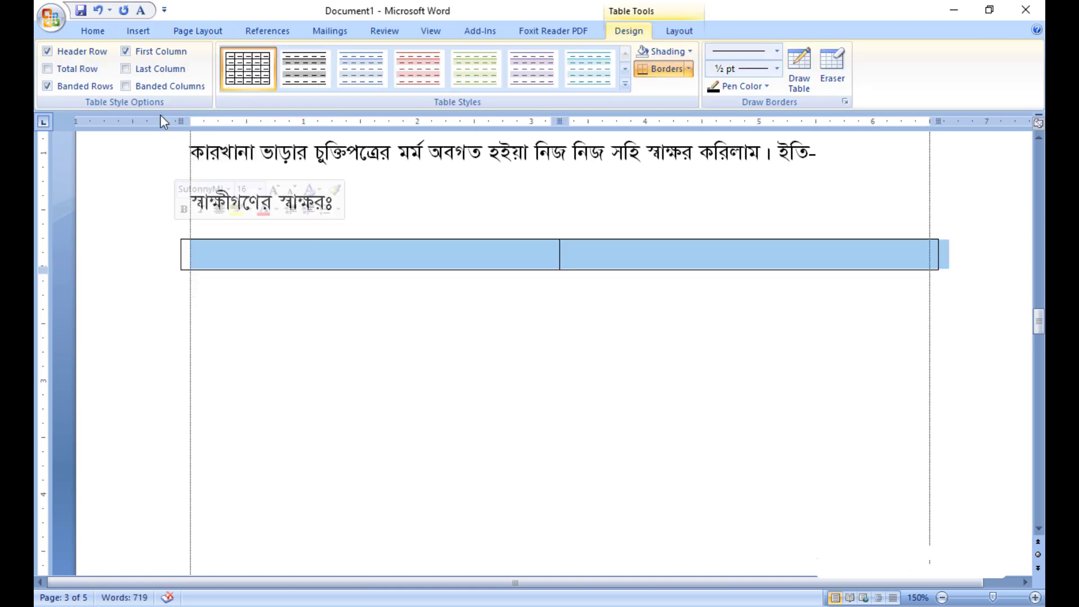
pyautogui.click(95, 32)
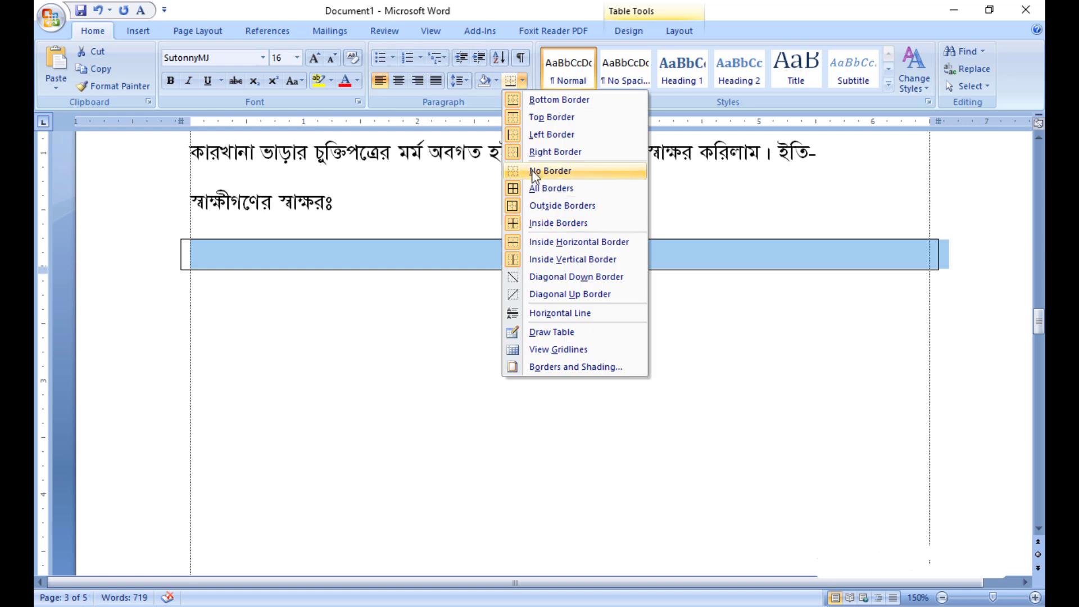
pyautogui.click(558, 171)
# Paste the copied signature lines into the table's first cell and move the two party signature lines into the second cell
pyautogui.click(415, 263)
pyautogui.hotkey('ctrl', 'v')
pyautogui.moveTo(390, 372)
pyautogui.mouseDown()
pyautogui.moveTo(258, 371)
pyautogui.moveTo(190, 341)
pyautogui.mouseUp()
pyautogui.hotkey('ctrl', 'x')
pyautogui.click(601, 260)
pyautogui.hotkey('ctrl', 'v')
# Right-align the party signature lines in the second cell and add blank lines between the entries in both cells
pyautogui.click(790, 260)
pyautogui.press('Return')
pyautogui.press('Return')
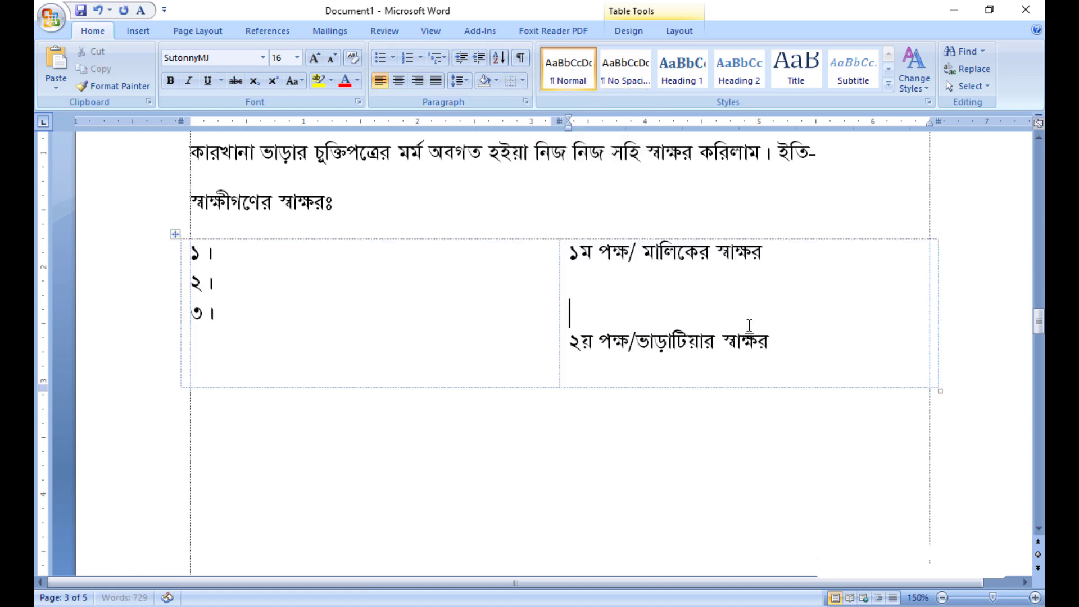
pyautogui.moveTo(737, 335); pyautogui.dragTo(685, 252)
pyautogui.hotkey('ctrl', 'r')
pyautogui.click(881, 296)
pyautogui.press('Return')
pyautogui.click(251, 268)
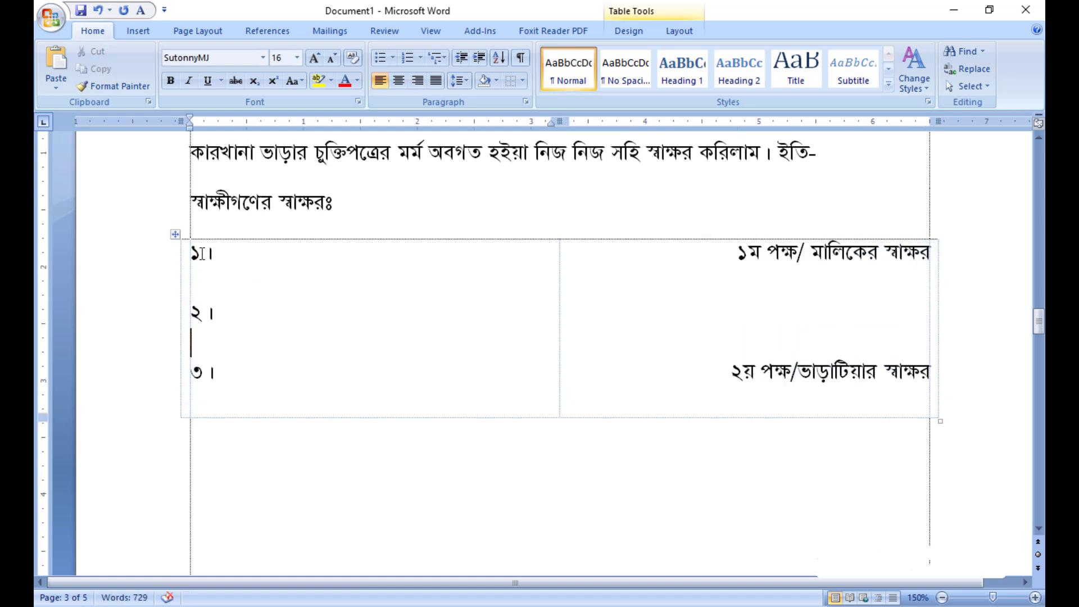
# Look over the layout of all pages and select the numbered clauses under শর্তাবলী on page 2
pyautogui.scroll(-13, 525, 380)
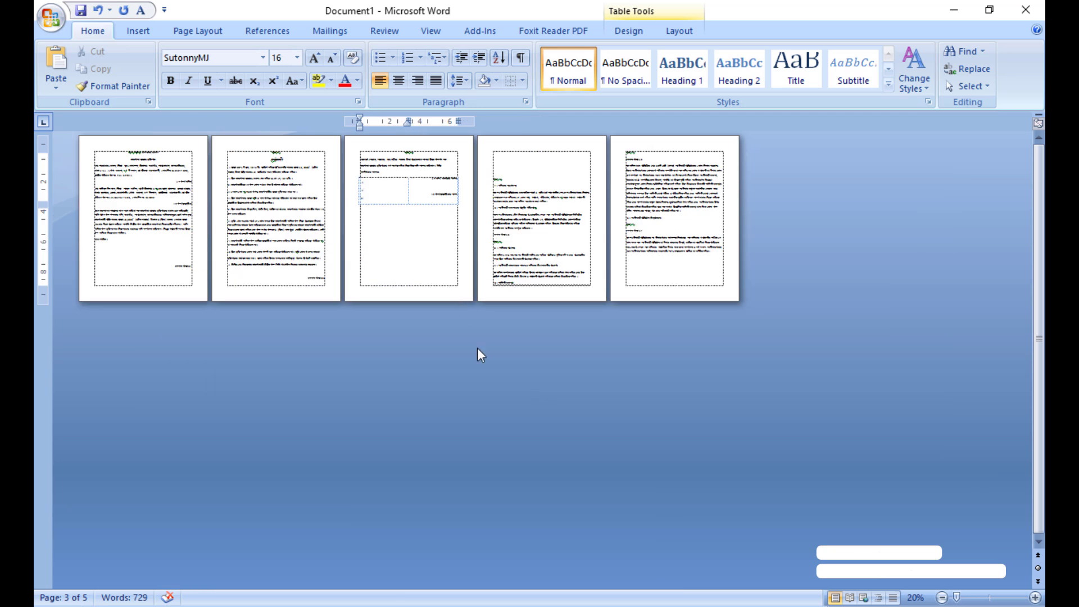
pyautogui.scroll(8, 477, 354)
pyautogui.scroll(8, 551, 386)
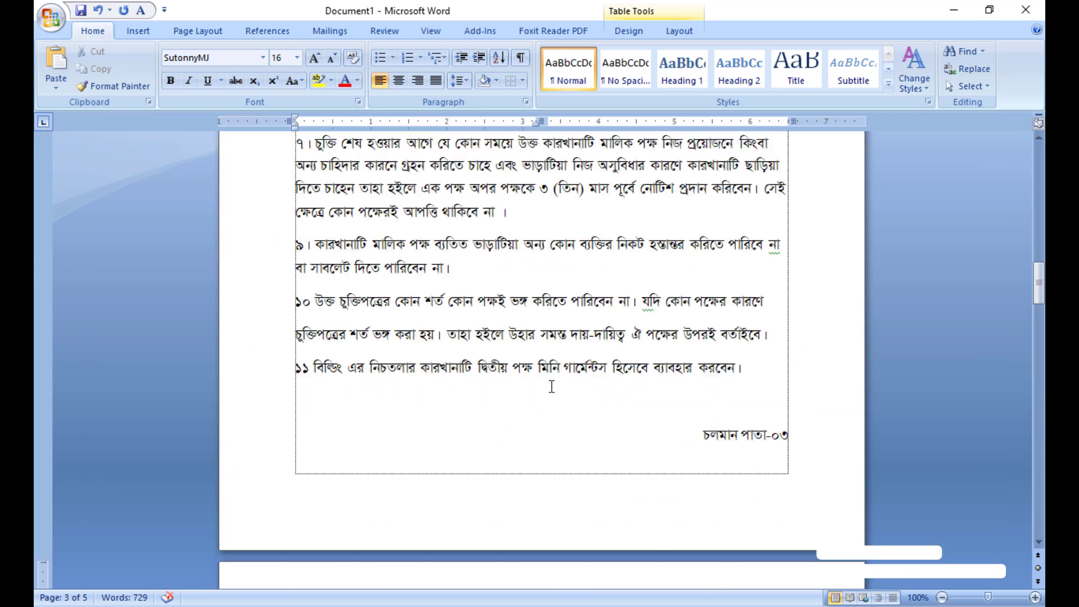
pyautogui.scroll(3, 551, 387)
pyautogui.moveTo(646, 515); pyautogui.dragTo(459, 398)
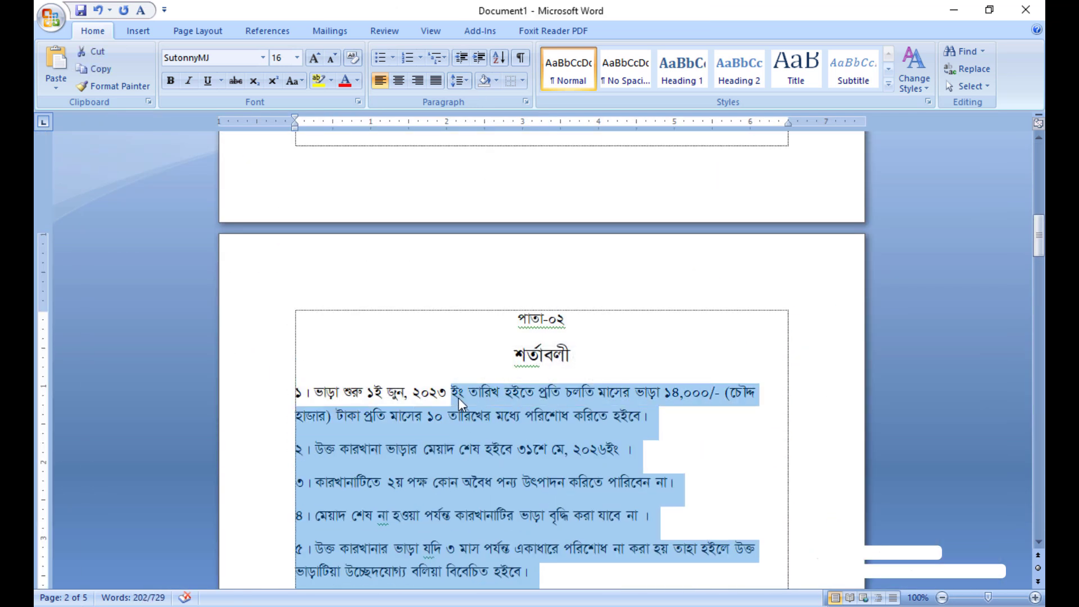
pyautogui.scroll(-3, 547, 440)
pyautogui.scroll(10, 548, 439)
# Justify the main agreement paragraph and the second party's details paragraph on page 1
pyautogui.moveTo(498, 350); pyautogui.dragTo(497, 307)
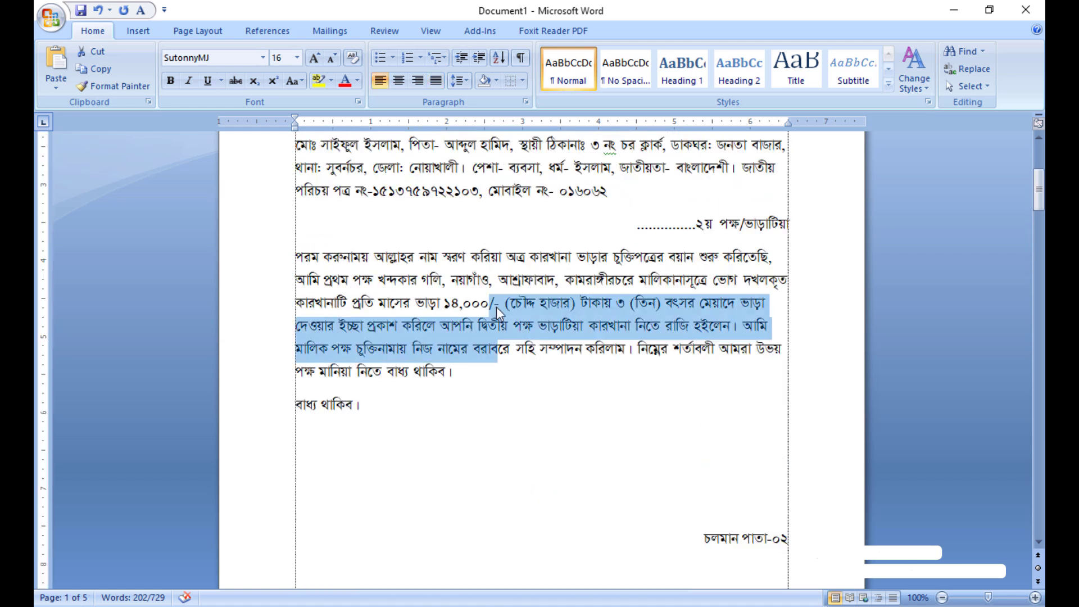
pyautogui.hotkey('ctrl', 'j')
pyautogui.scroll(4, 497, 309)
pyautogui.click(495, 317)
pyautogui.hotkey('ctrl', 'j')
# Enlarge the two centred heading lines at the top of page 1 by four font-size increments
pyautogui.scroll(1, 497, 315)
pyautogui.tripleClick(497, 182)
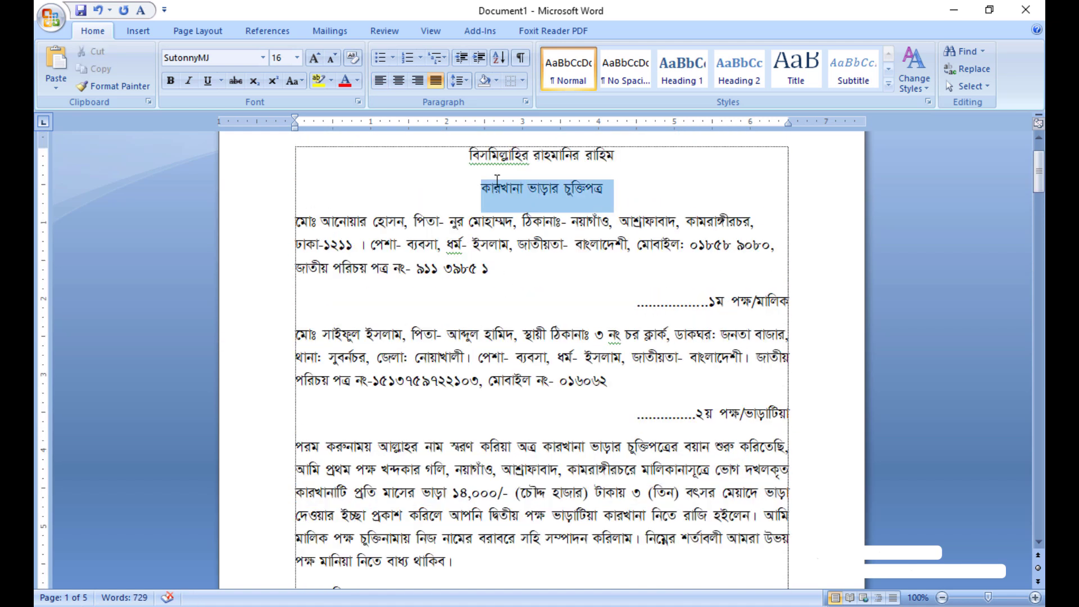
pyautogui.moveTo(497, 182); pyautogui.dragTo(478, 176)
pyautogui.hotkey('ctrl', ']')
pyautogui.hotkey('ctrl', ']')
pyautogui.hotkey('ctrl', ']')
pyautogui.hotkey('ctrl', ']')
# Reduce the first heading line, বিসমিল্লাহির রাহমানির রাহিম, to 16 pt
pyautogui.moveTo(652, 164); pyautogui.dragTo(486, 174)
pyautogui.hotkey('ctrl', '[')
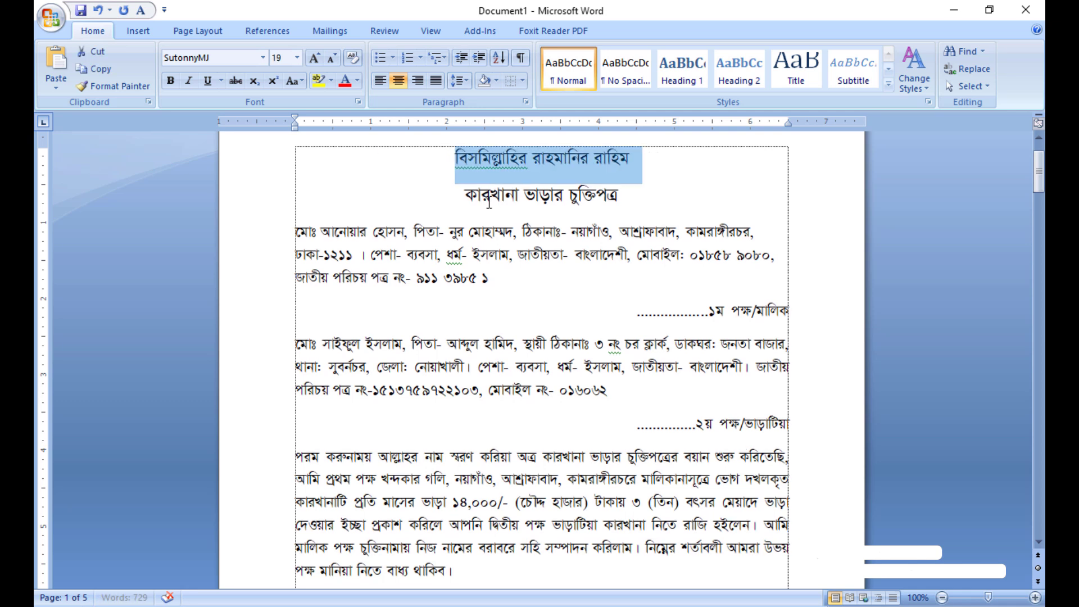
pyautogui.hotkey('ctrl', '[')
pyautogui.hotkey('ctrl', '[')
pyautogui.hotkey('ctrl', '[')
# Enlarge the title কারখানা ভাড়ার চুক্তিপত্র by three more font-size increments and make it bold
pyautogui.moveTo(628, 195); pyautogui.dragTo(433, 196)
pyautogui.hotkey('ctrl', ']')
pyautogui.hotkey('ctrl', ']')
pyautogui.hotkey('ctrl', ']')
# Justify the first party's details paragraph below the title on page 1
pyautogui.click(583, 256)
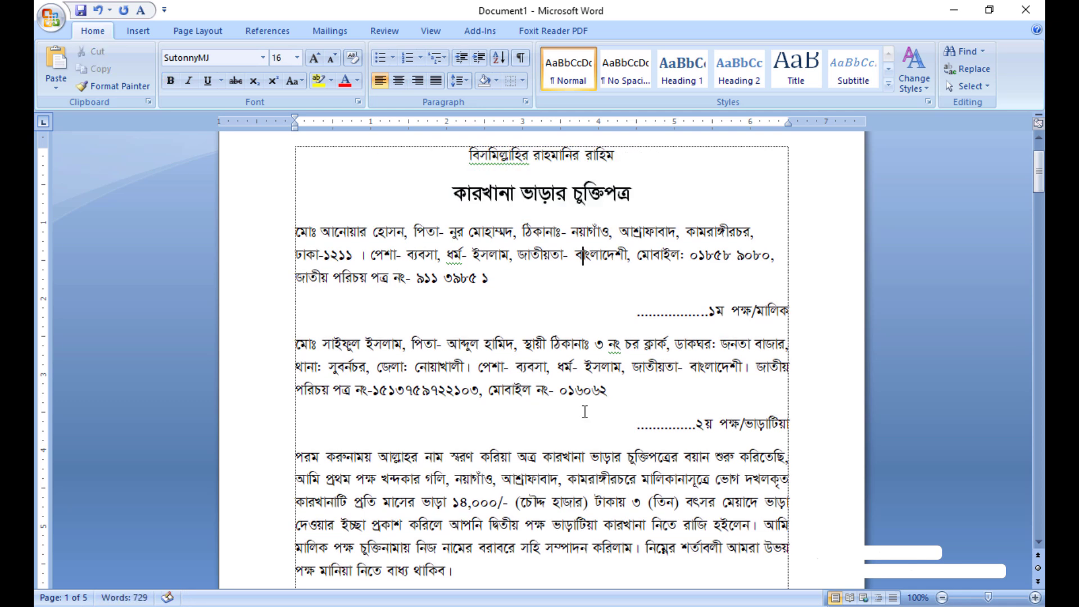
pyautogui.scroll(3, 585, 412)
pyautogui.scroll(1, 585, 416)
pyautogui.hotkey('ctrl', 'j')
# Remove extra blank lines above the পাতা-১৬ heading on page 4 and centre the heading
pyautogui.scroll(-5, 731, 435)
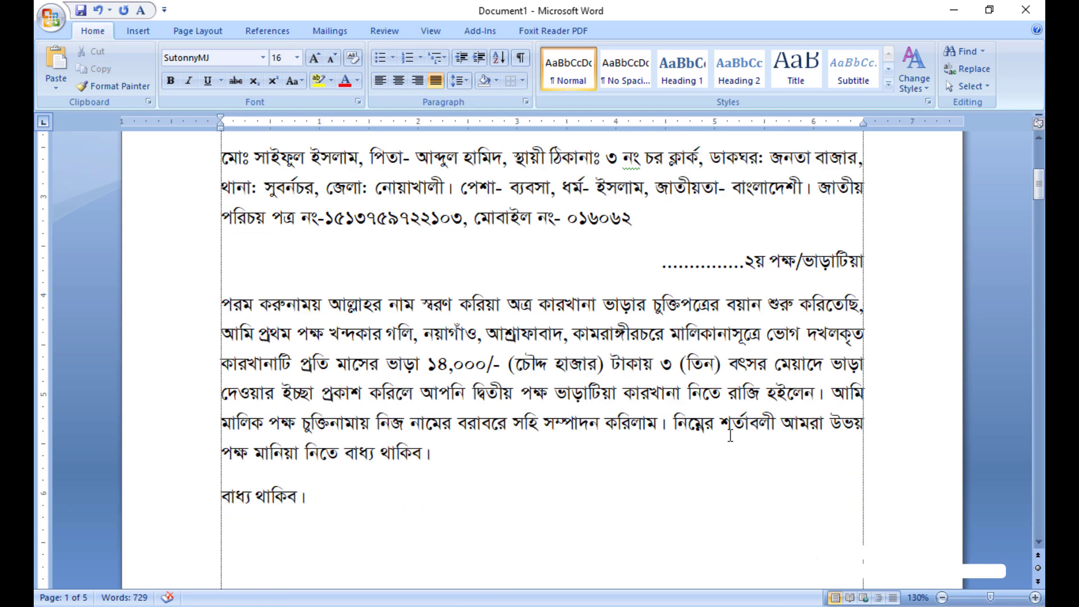
pyautogui.scroll(-15, 730, 436)
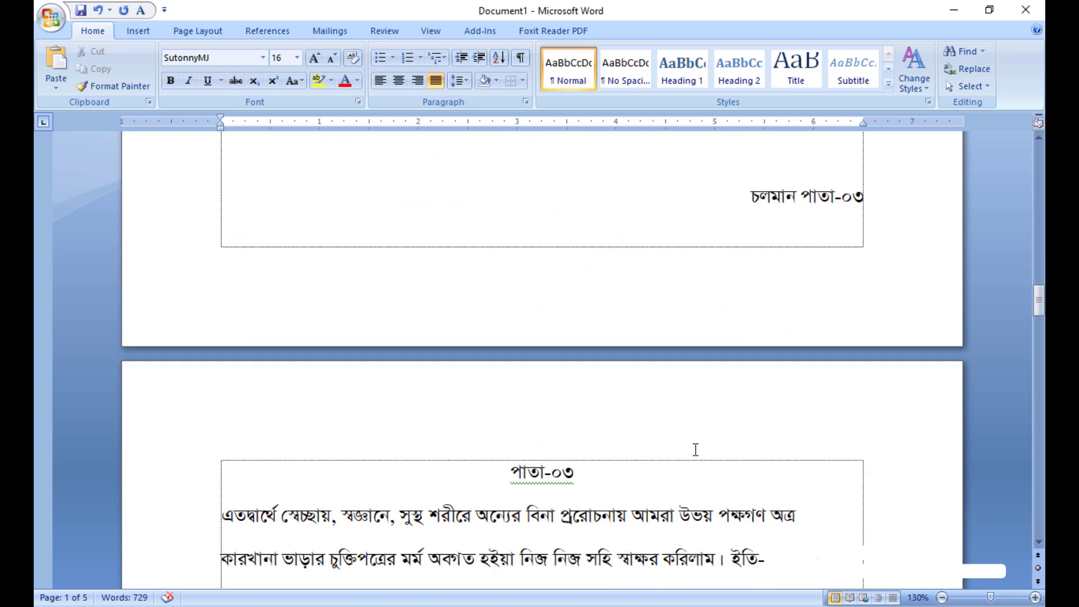
pyautogui.scroll(-18, 695, 450)
pyautogui.click(221, 263)
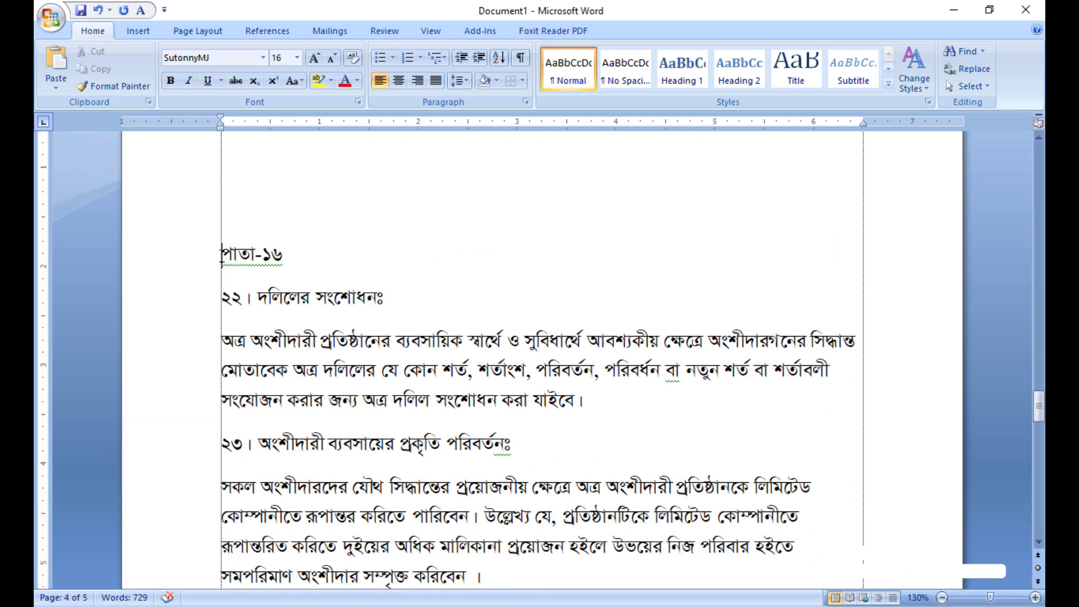
pyautogui.press('BackSpace')
pyautogui.press('BackSpace')
pyautogui.press('BackSpace')
pyautogui.scroll(3, 360, 343)
pyautogui.scroll(-4, 360, 334)
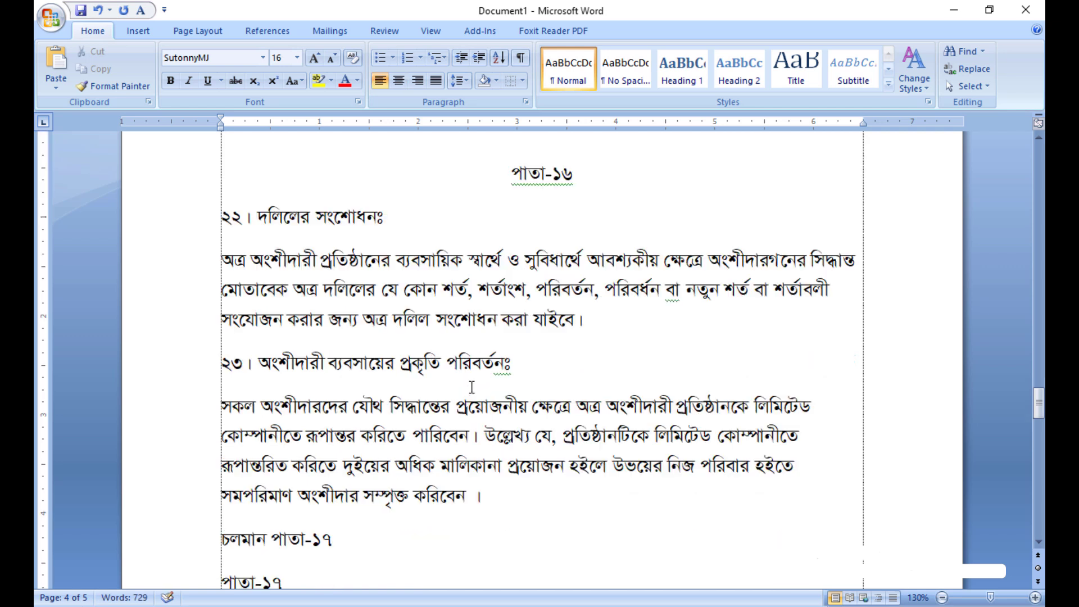
# Justify all the text from the পাতা-১৬ heading on page 4 through the clauses on page 5
pyautogui.click(500, 406)
pyautogui.scroll(3, 518, 373)
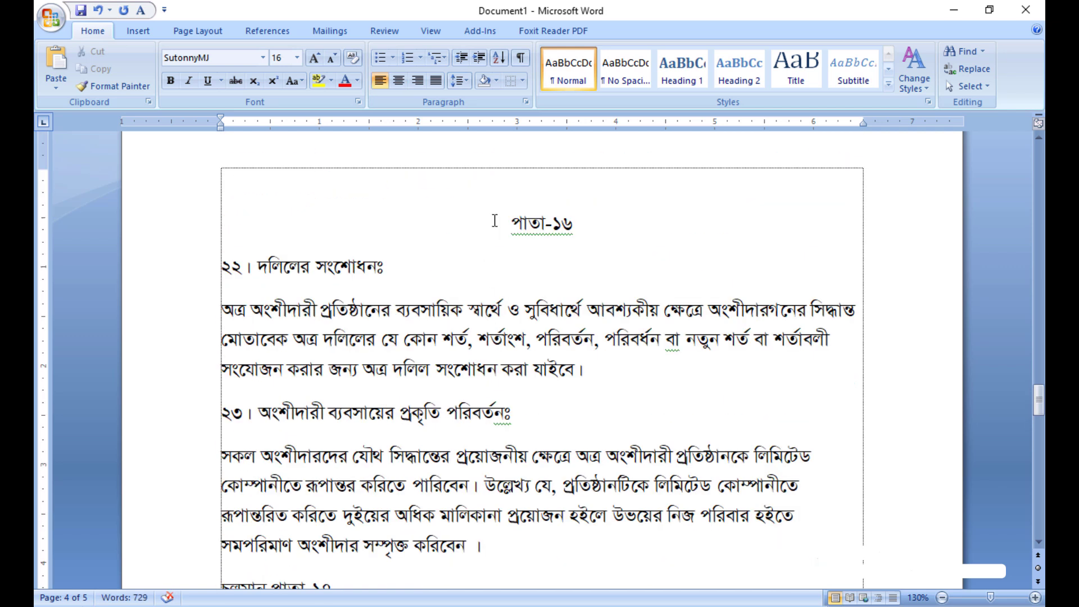
pyautogui.moveTo(495, 220); pyautogui.dragTo(636, 602)
pyautogui.scroll(10, 626, 433)
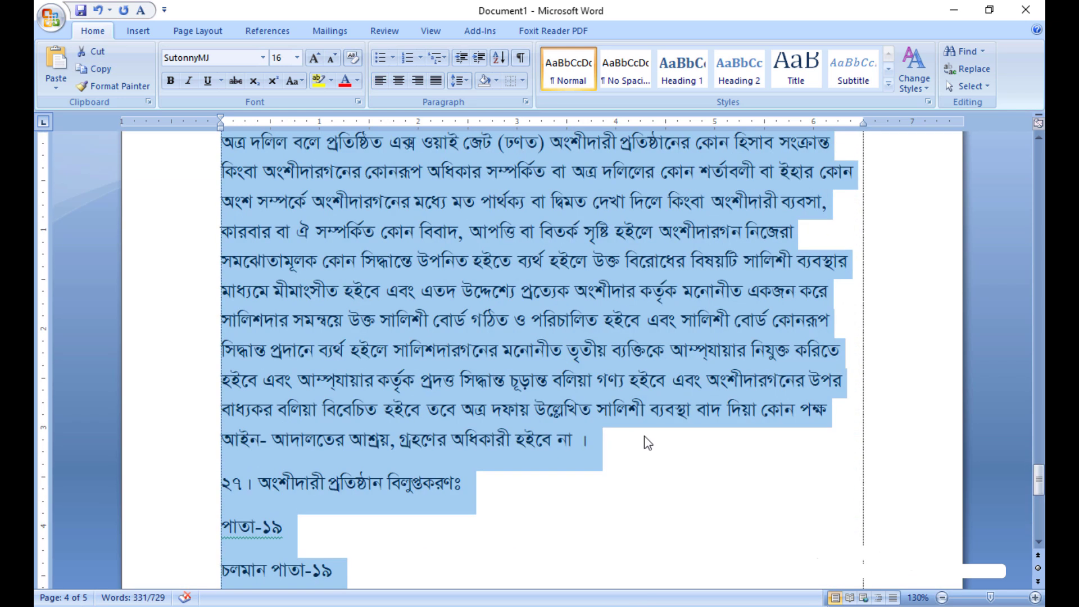
pyautogui.hotkey('ctrl', 'j')
pyautogui.click(689, 381)
# Check the justified text on pages 4 and 5 and review the overall layout of all five pages
pyautogui.scroll(-3, 689, 381)
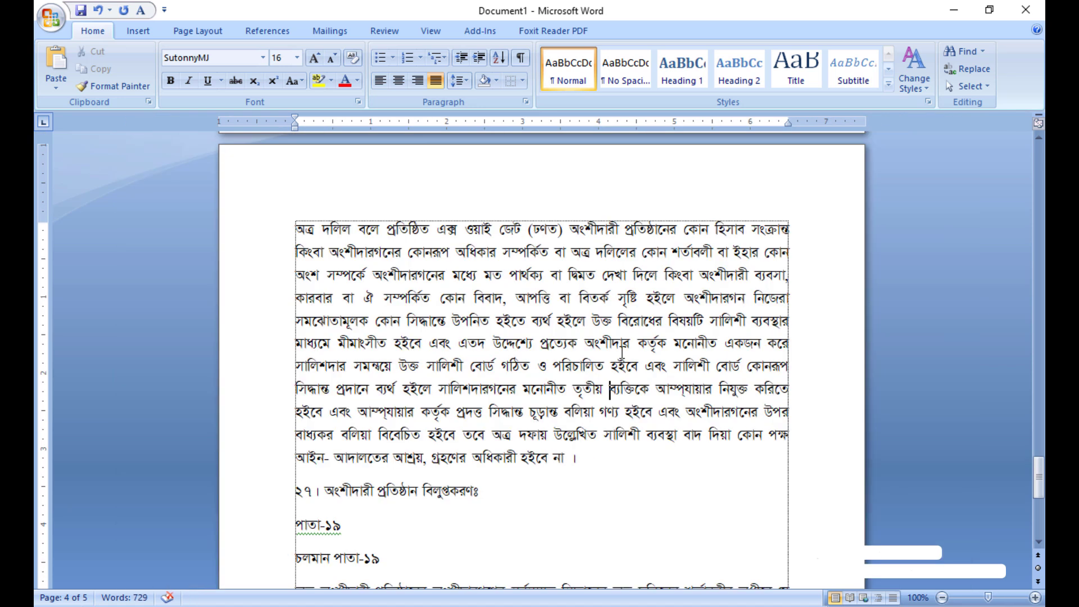
pyautogui.scroll(10, 623, 392)
pyautogui.scroll(10, 623, 392)
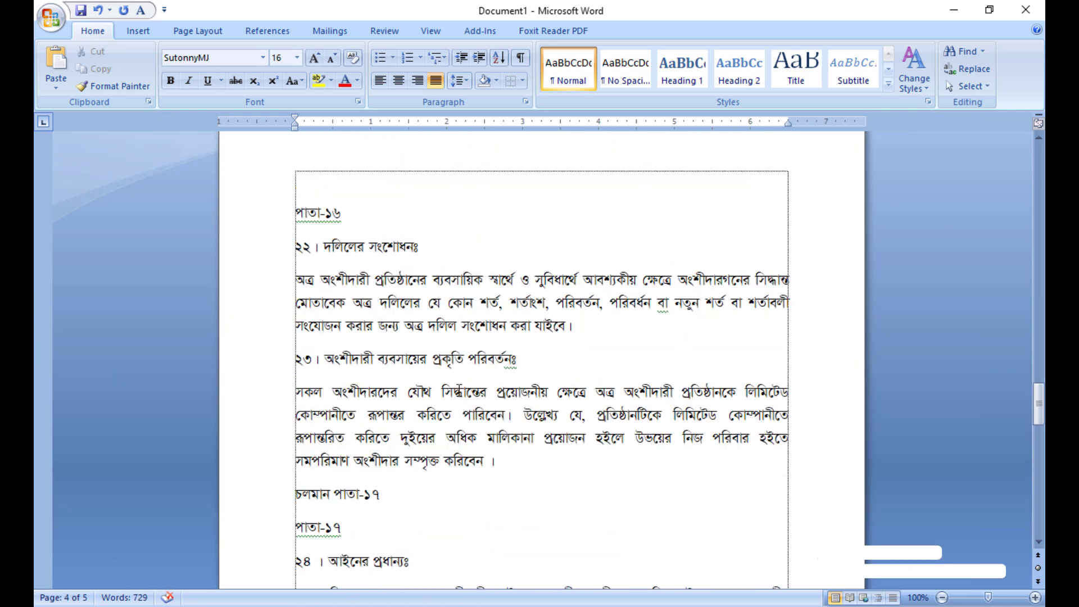
pyautogui.scroll(5, 658, 446)
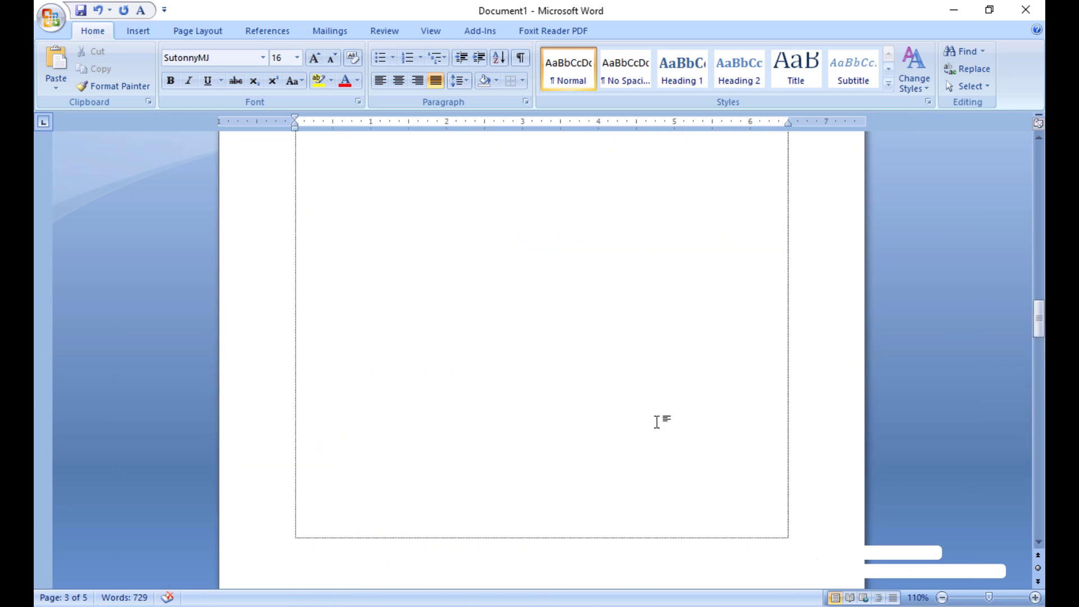
pyautogui.scroll(-8, 658, 423)
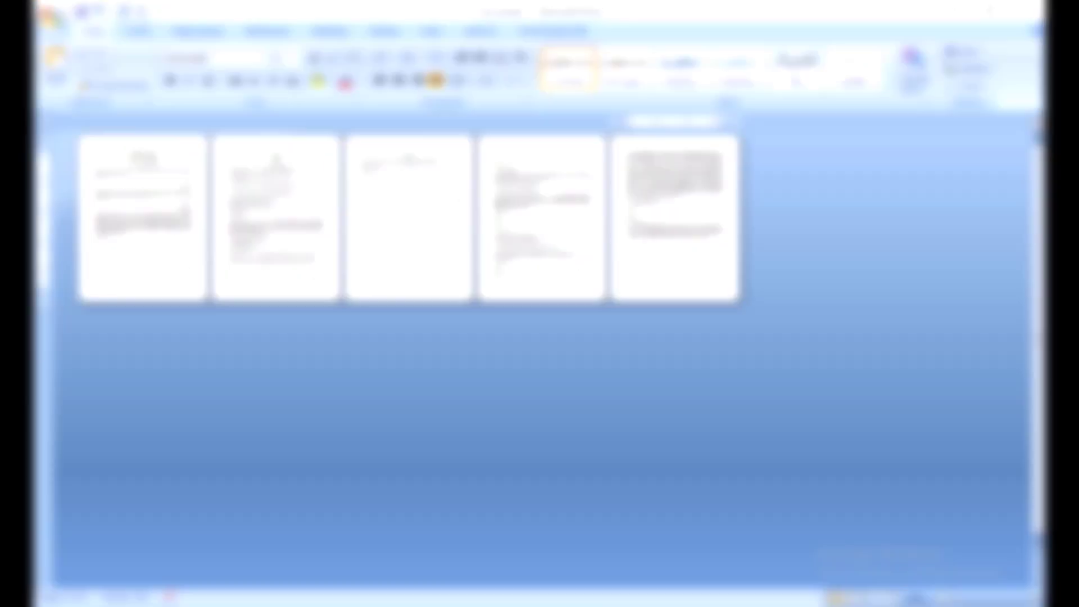